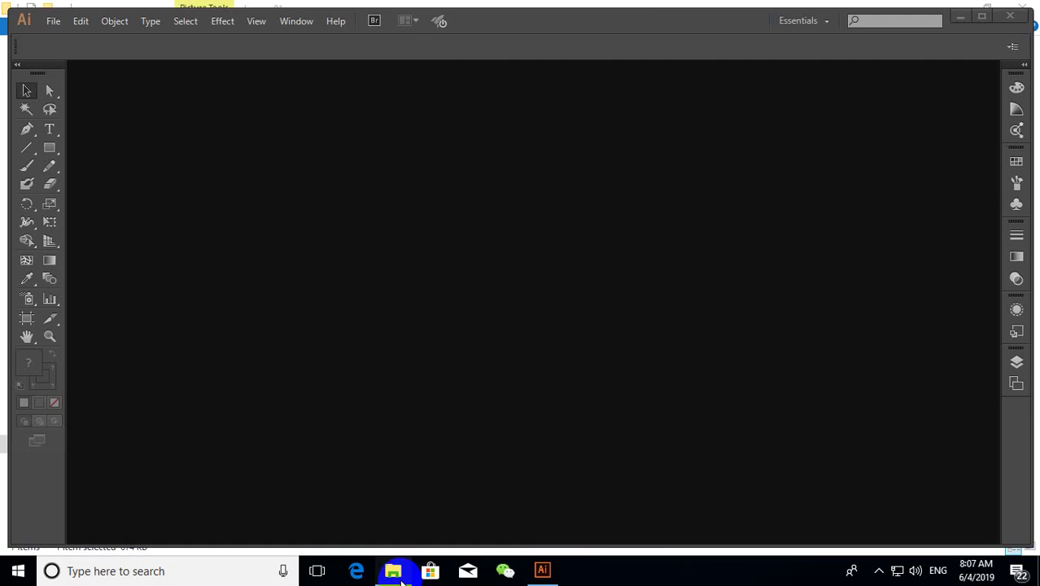
Step: Open Montain.ai past the missing fonts warning, then close it without saving
double_click(174, 141)
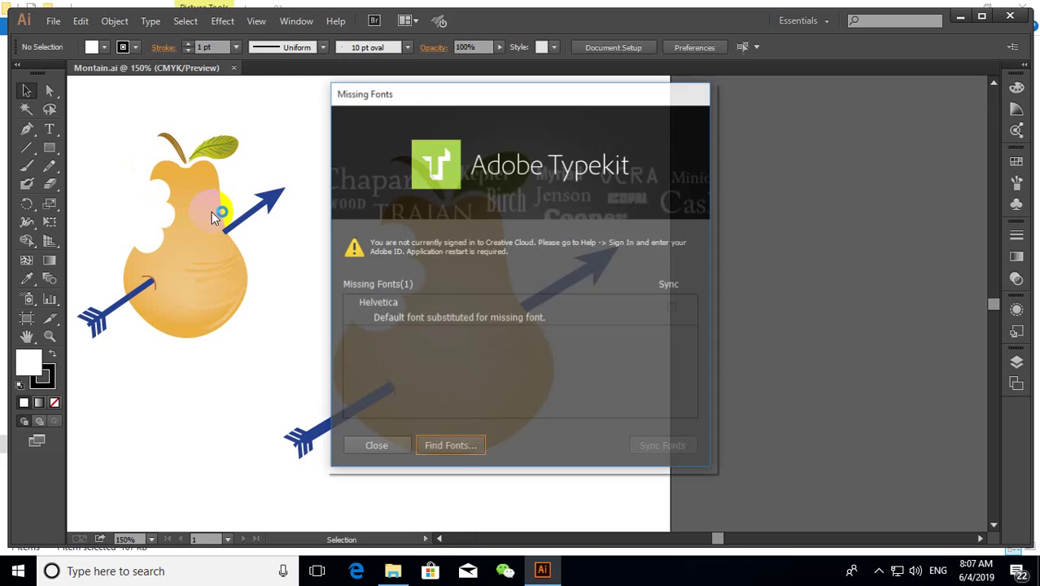
click(379, 450)
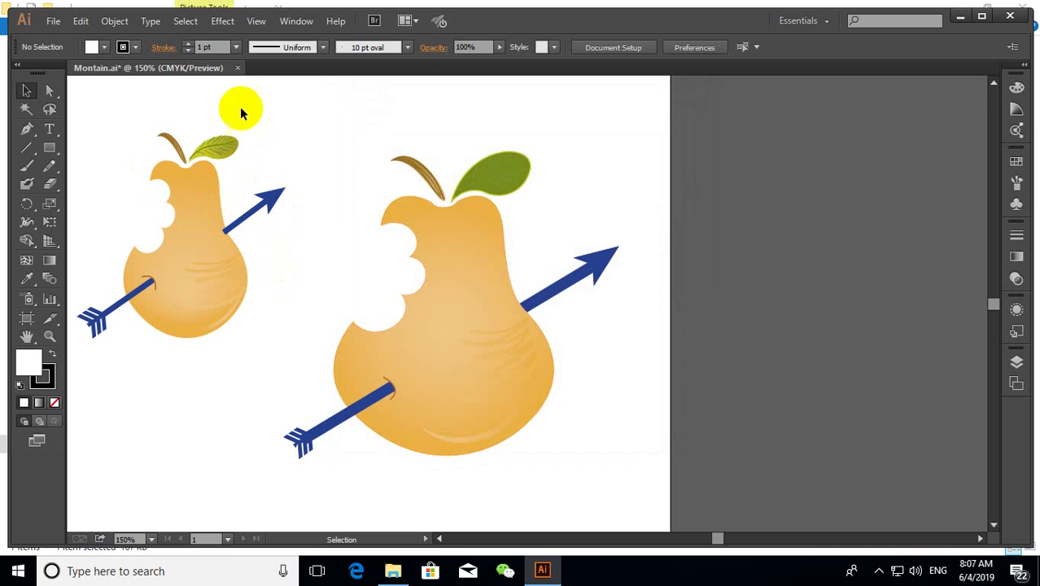
click(235, 69)
click(597, 305)
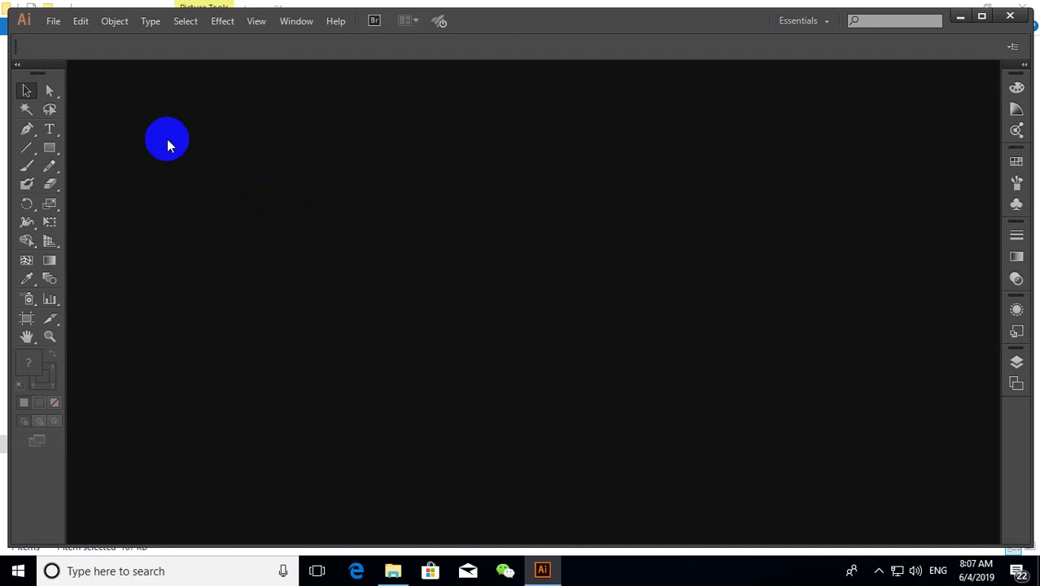
Step: Open Fruit.ai from the Lesson 01 folder, accepting the legacy text update
click(392, 570)
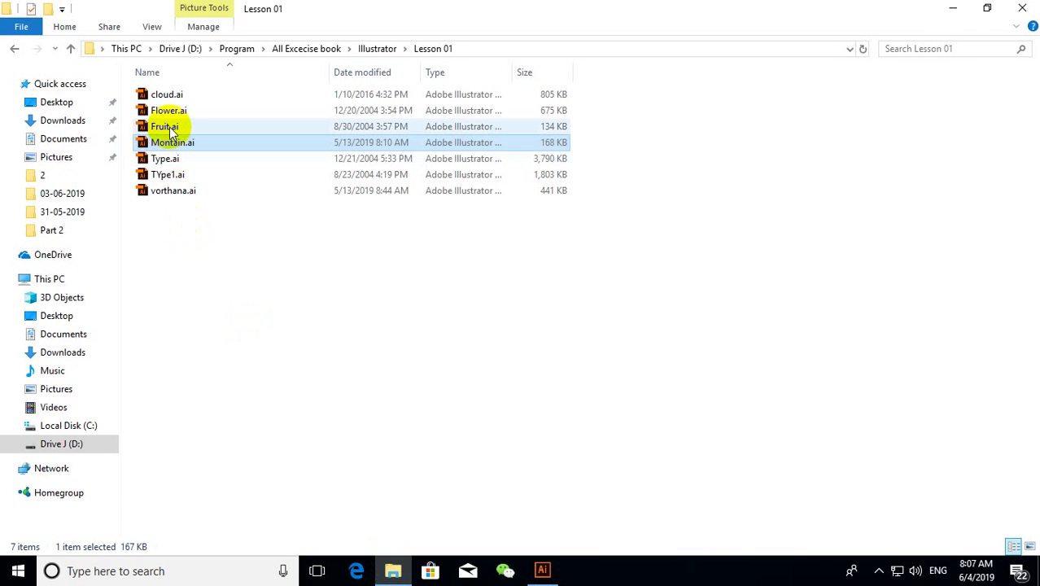
double_click(169, 128)
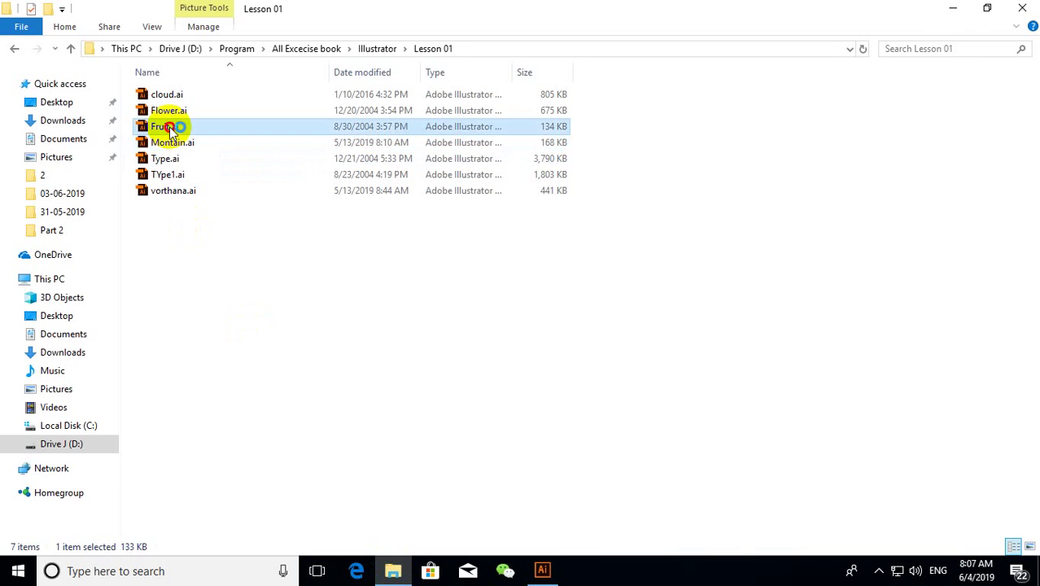
click(537, 326)
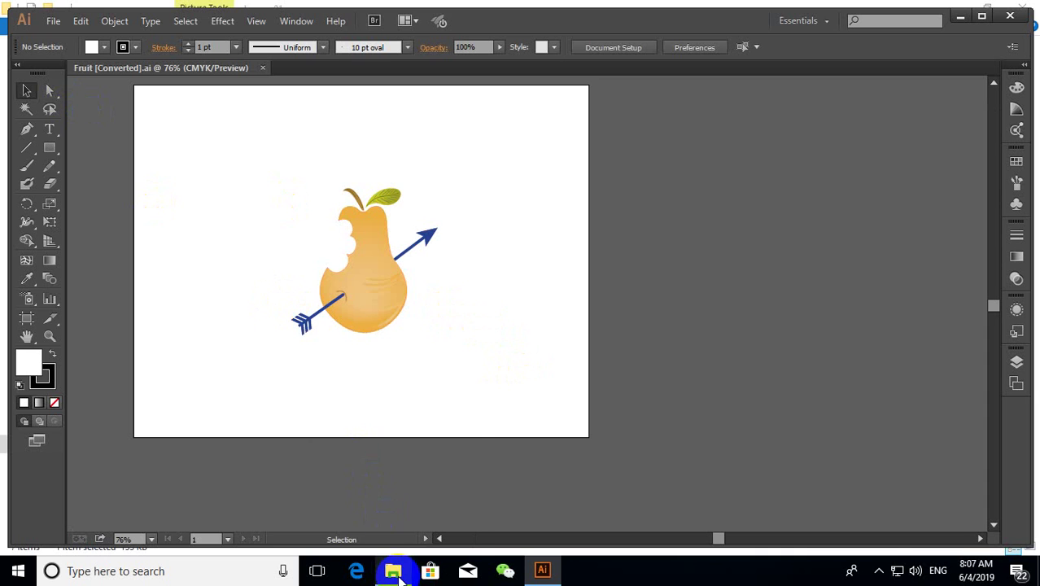
Step: At 150% zoom, start a Pen path at the bite's top, curving along its edge
click(371, 367)
click(330, 340)
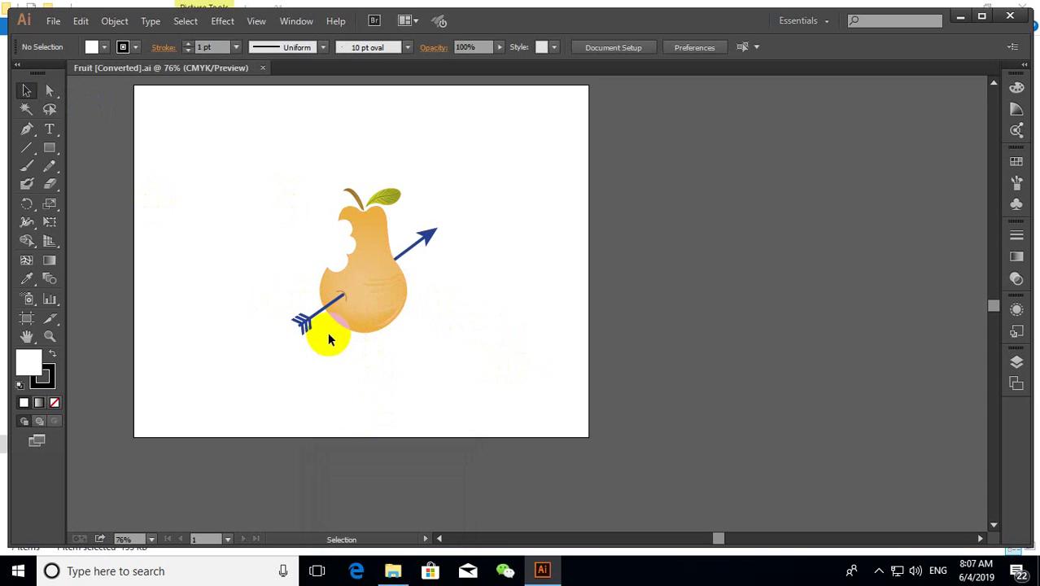
click(323, 203)
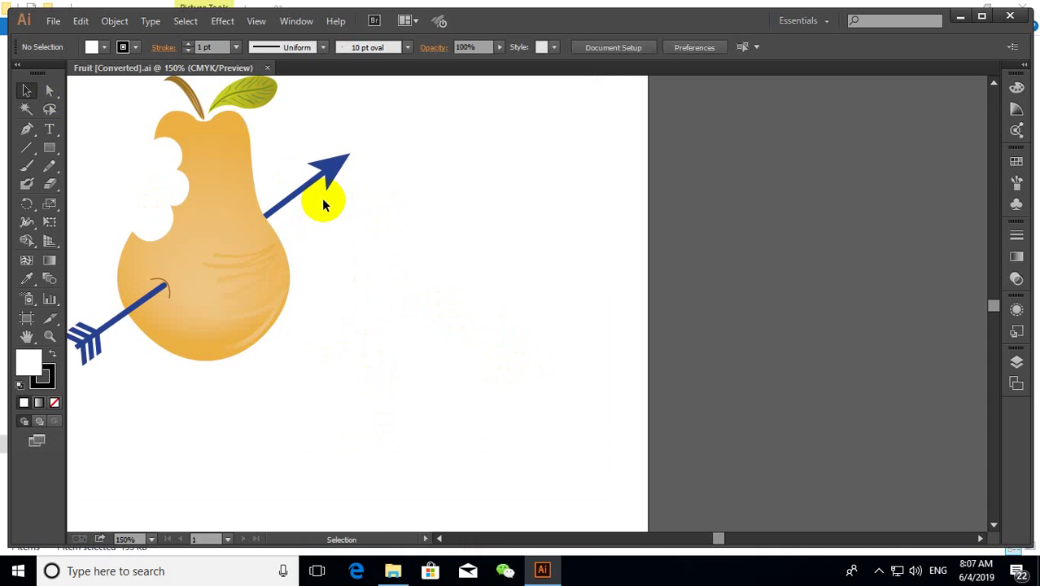
drag(323, 204, 520, 244)
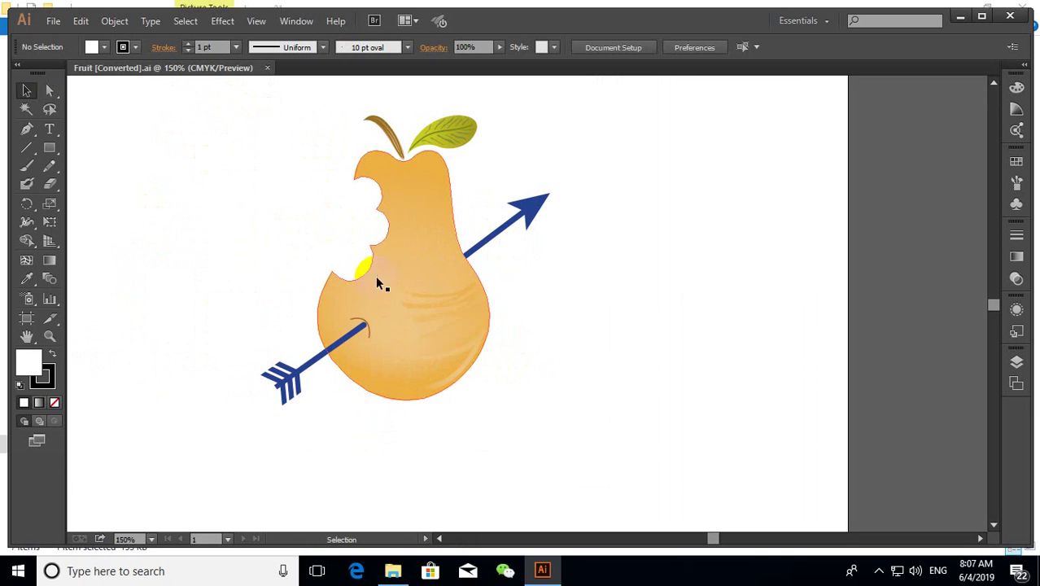
click(27, 133)
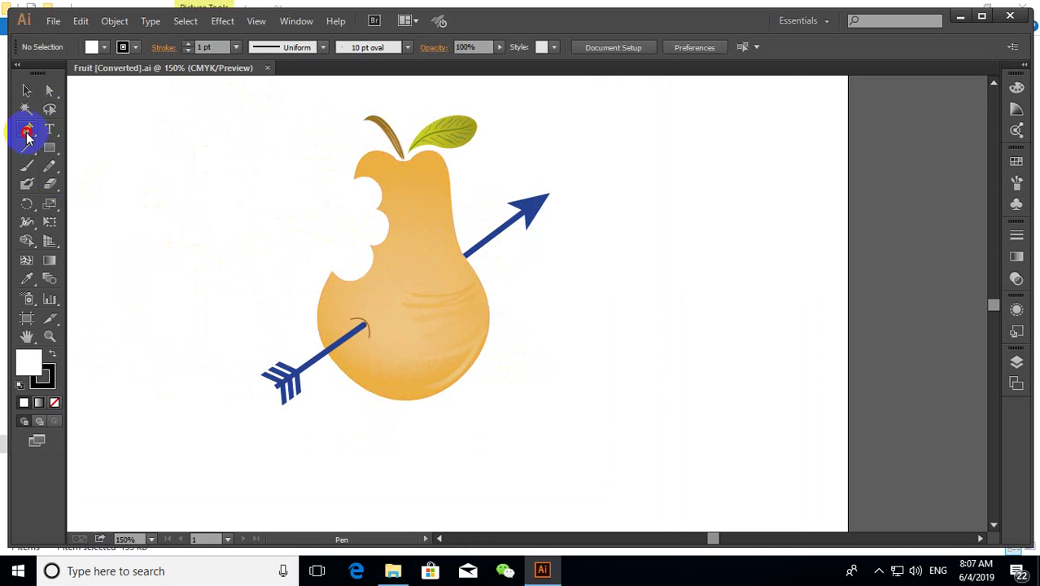
drag(26, 137, 68, 131)
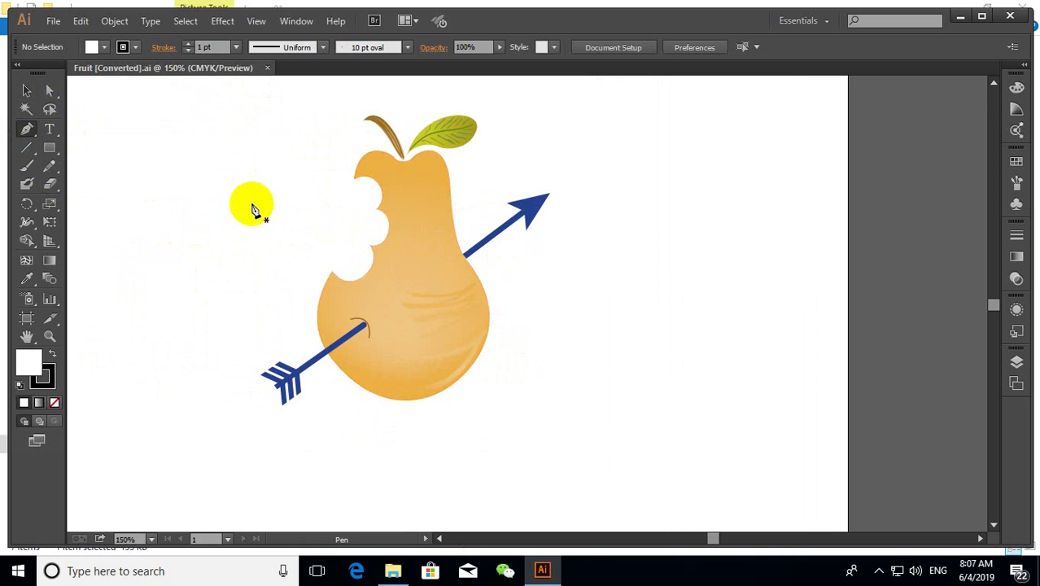
click(354, 179)
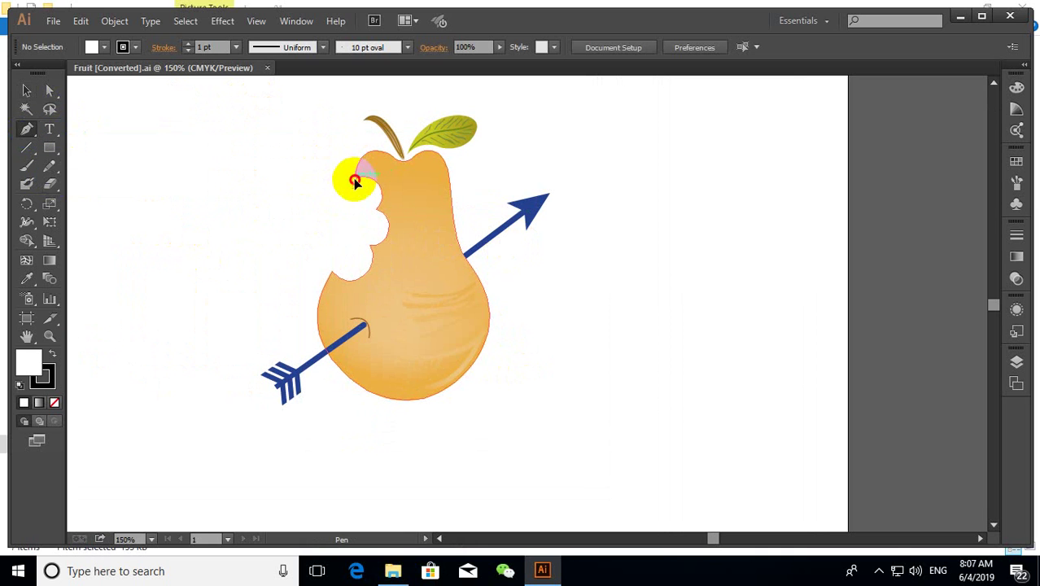
drag(377, 202, 365, 245)
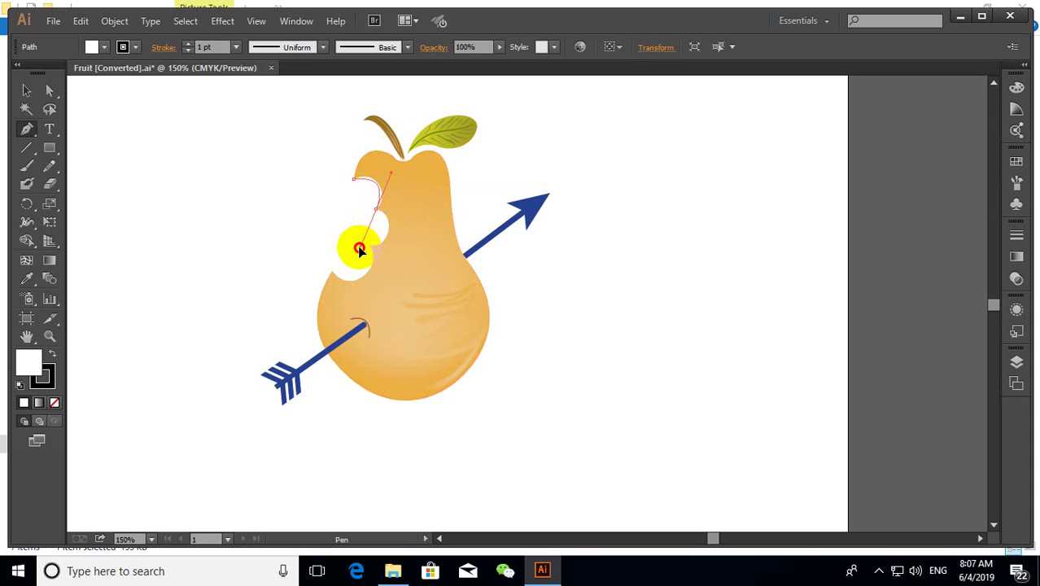
Step: At 300% zoom, trace the path around the bite scallops with curved and corner anchors
click(375, 220)
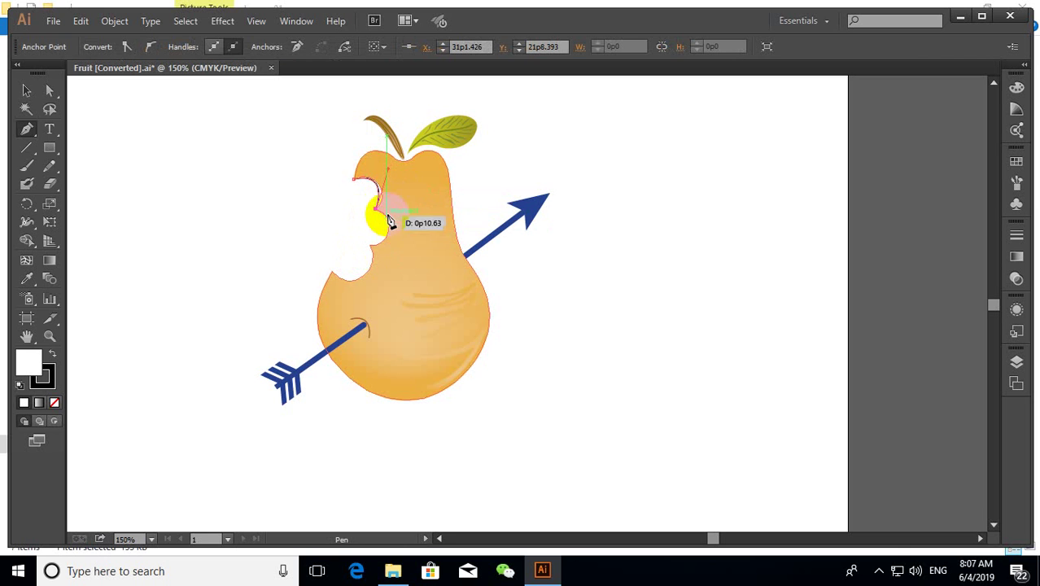
scroll(382, 232, up, 1)
key(ctrl+plus)
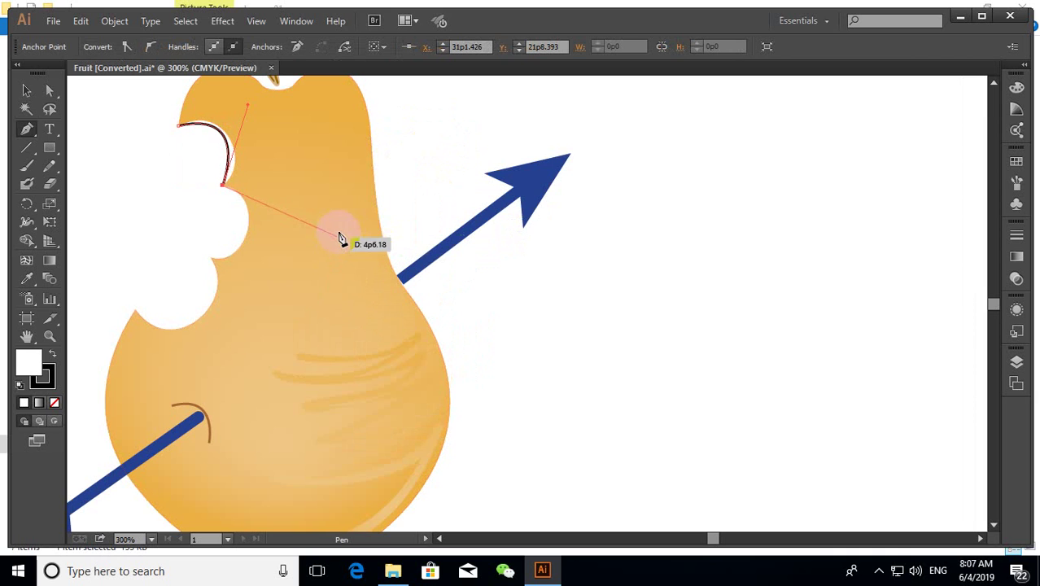
drag(211, 257, 142, 283)
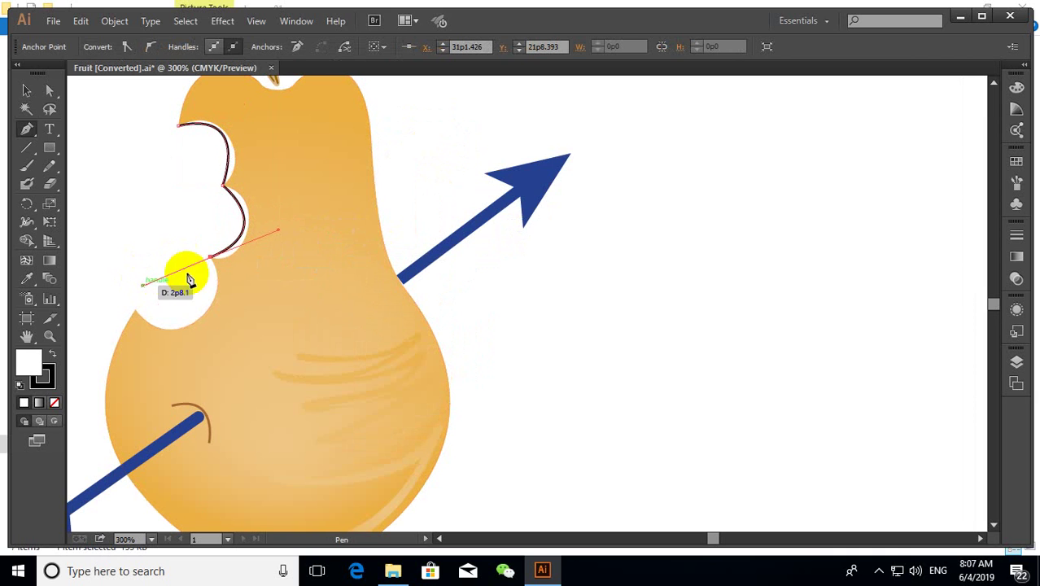
click(210, 257)
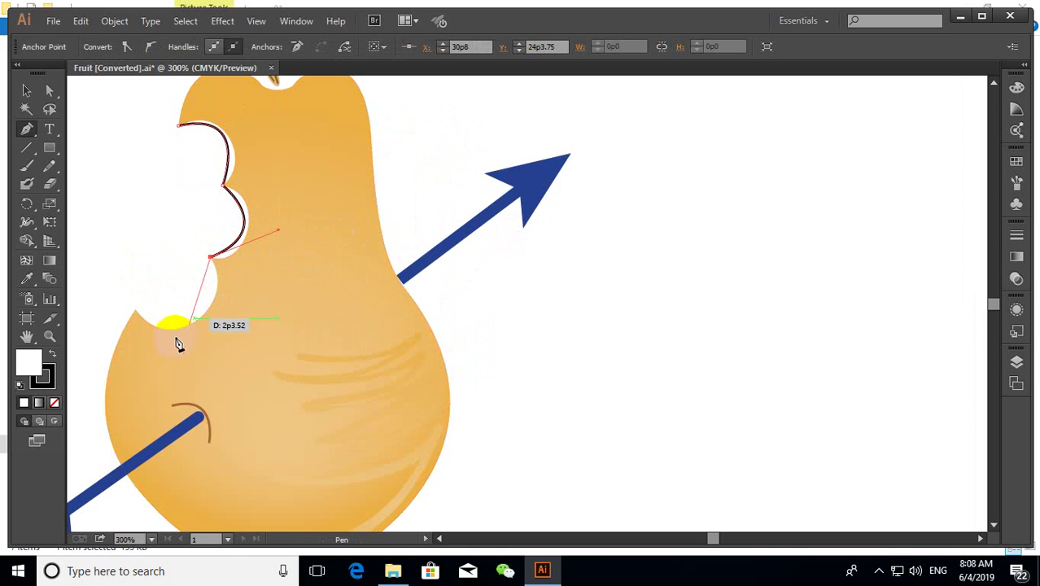
mouse_move(137, 312)
mouse_down()
mouse_move(126, 287)
mouse_move(153, 262)
mouse_move(245, 318)
mouse_up()
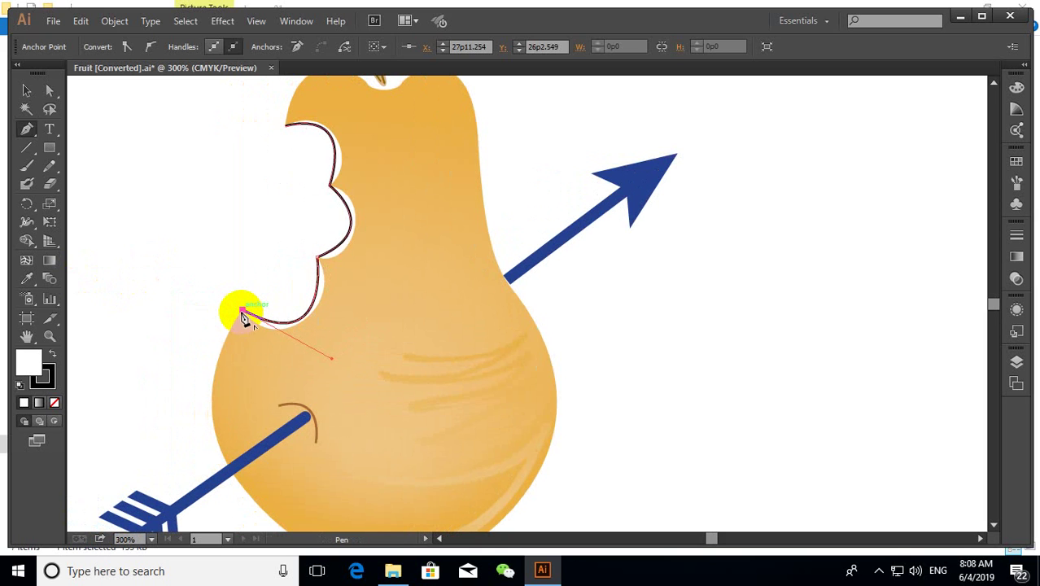
scroll(207, 293, down, 3)
Step: Continue the path down the pear's left side to a sharp bottom corner
drag(439, 488, 651, 460)
scroll(439, 463, down, 2)
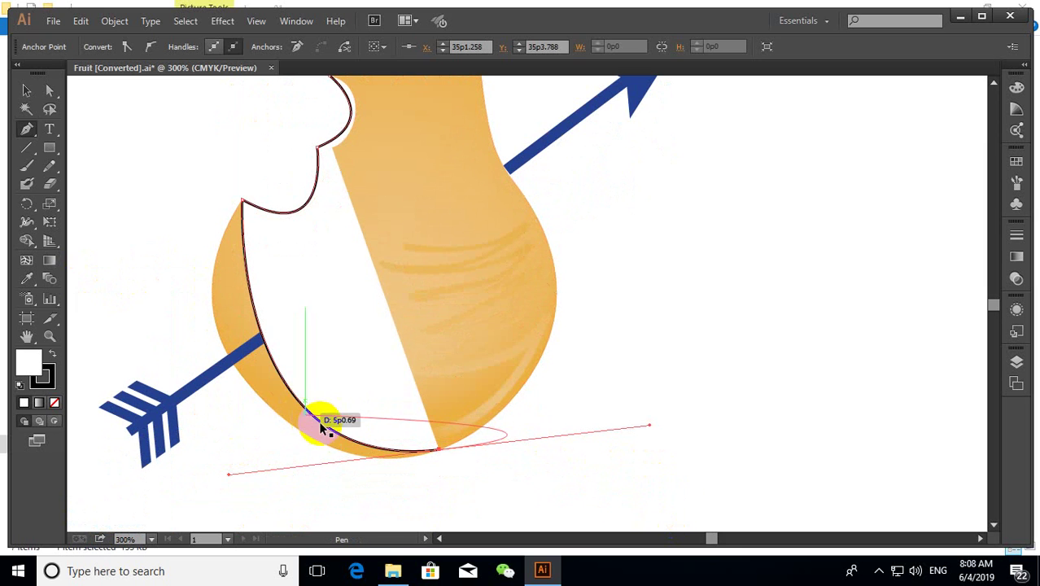
drag(321, 429, 359, 436)
drag(163, 430, 281, 388)
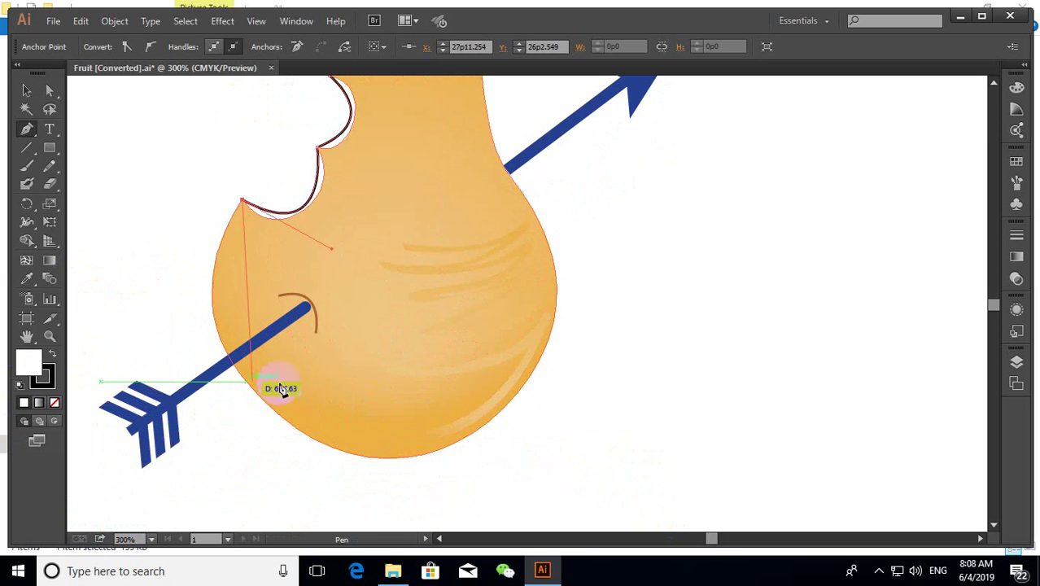
scroll(281, 389, down, 3)
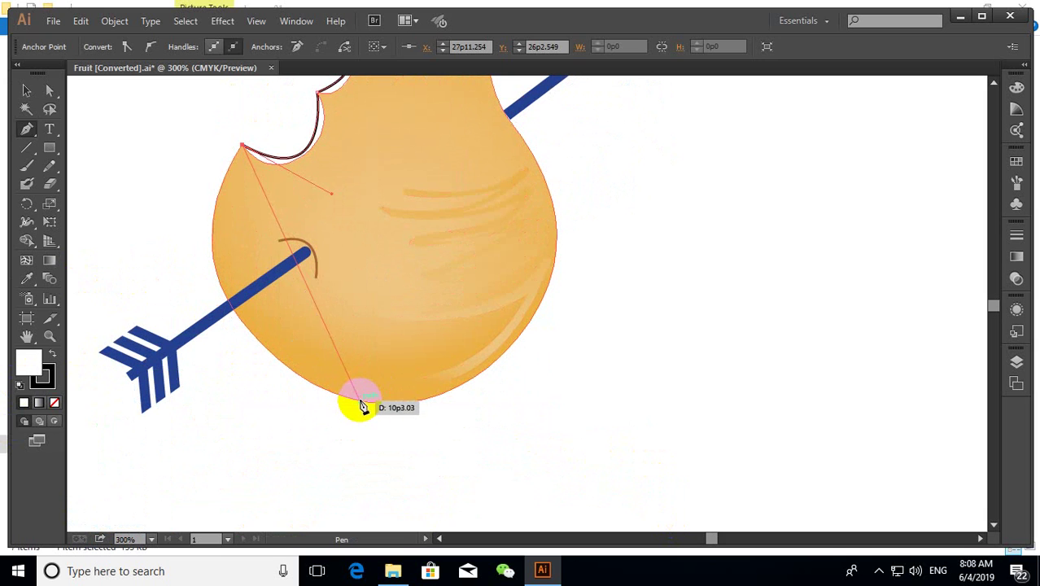
drag(360, 401, 596, 492)
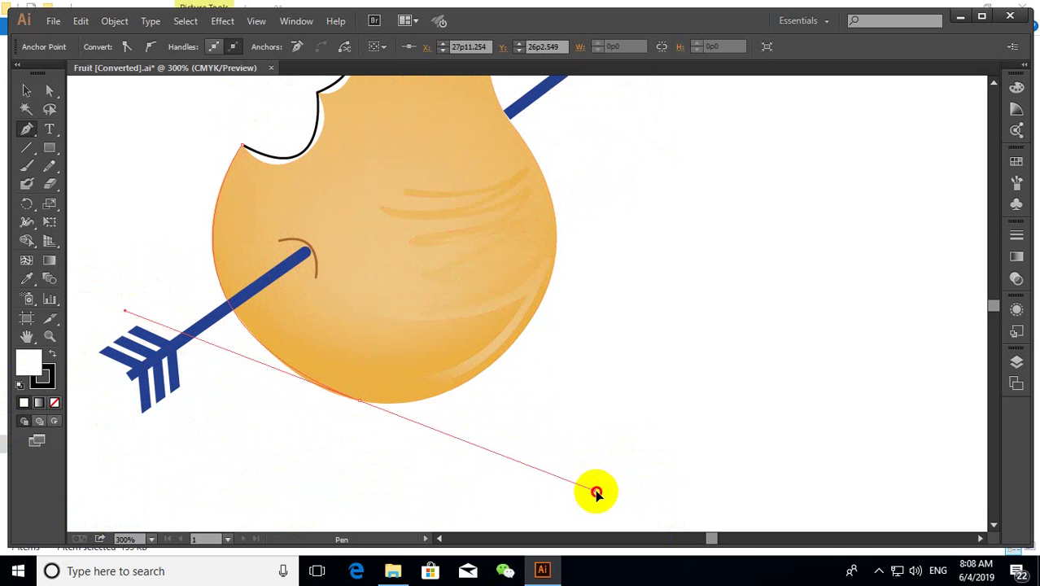
click(360, 401)
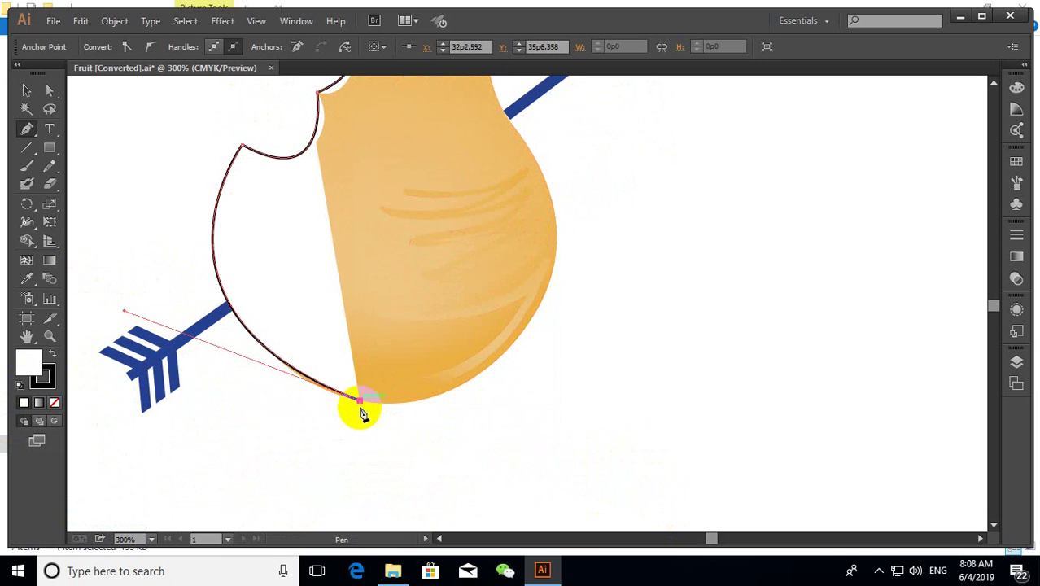
scroll(358, 413, down, 2)
scroll(362, 407, up, 2)
scroll(358, 406, up, 3)
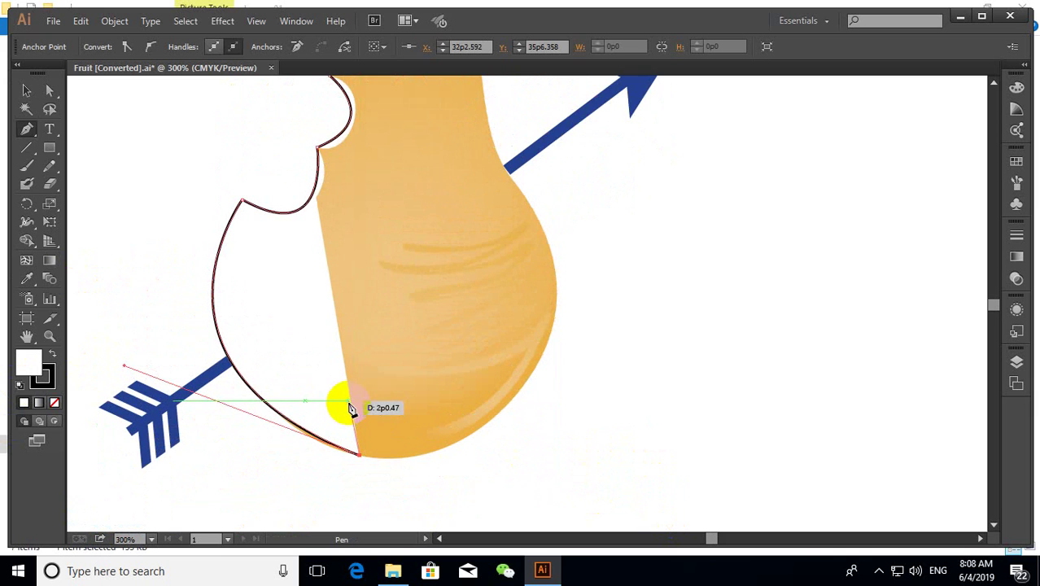
key(ctrl+minus)
key(ctrl+minus)
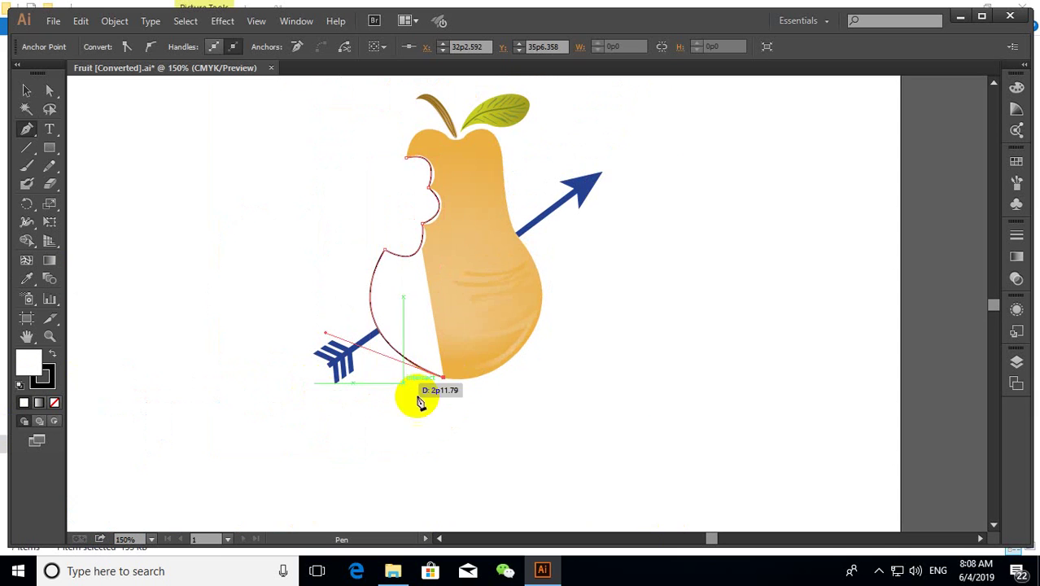
Step: Trace the outline up the pear's right side to its top
mouse_move(537, 270)
mouse_down()
mouse_move(519, 215)
mouse_move(524, 148)
mouse_up()
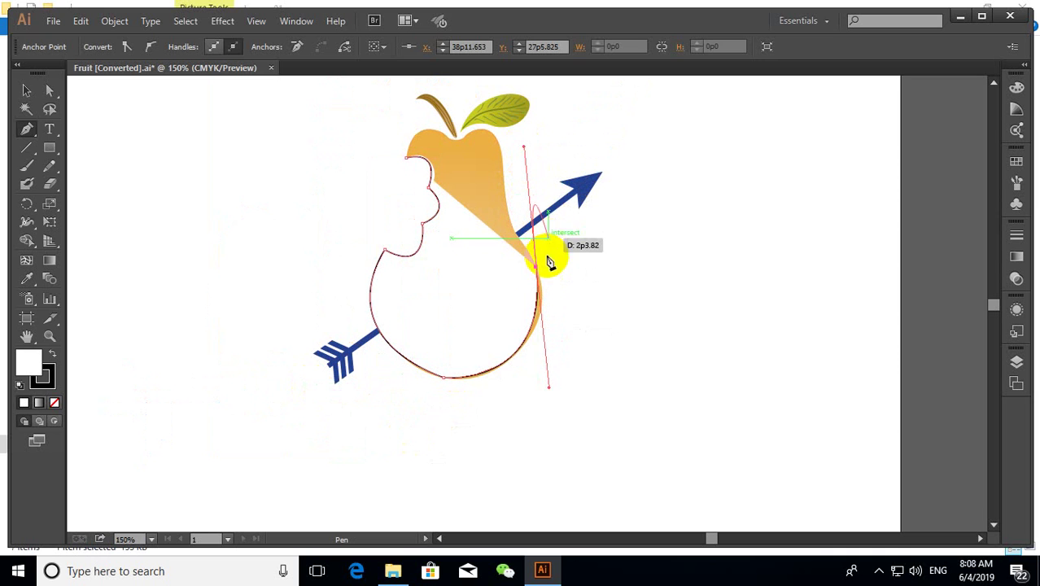
click(537, 271)
drag(504, 185, 504, 170)
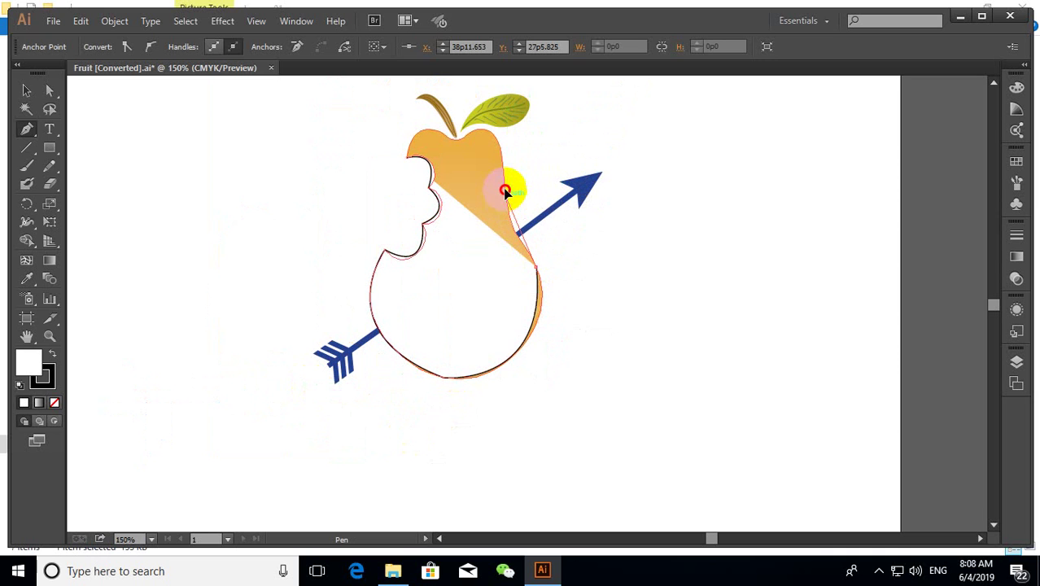
click(504, 170)
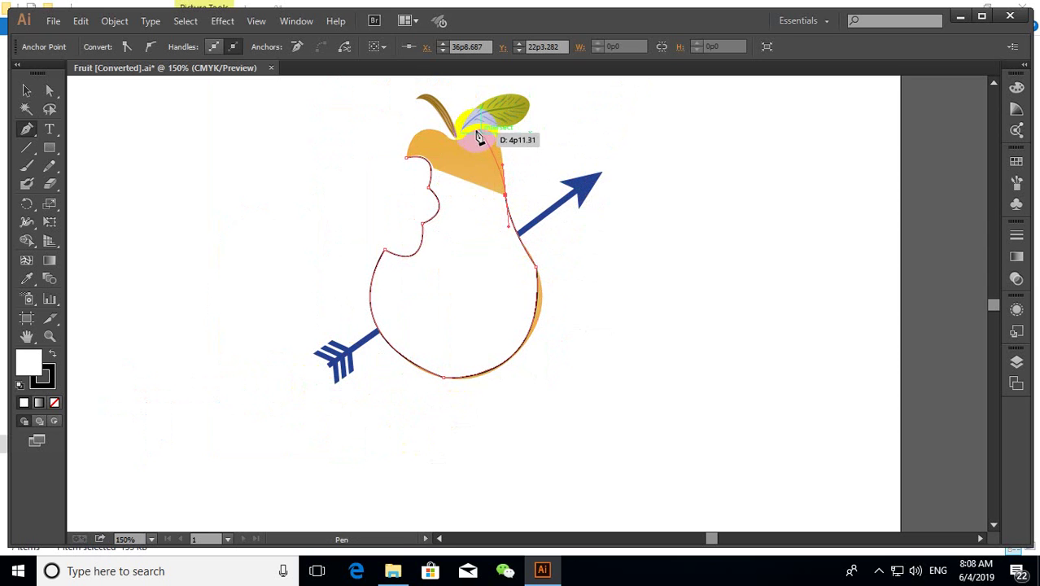
click(457, 157)
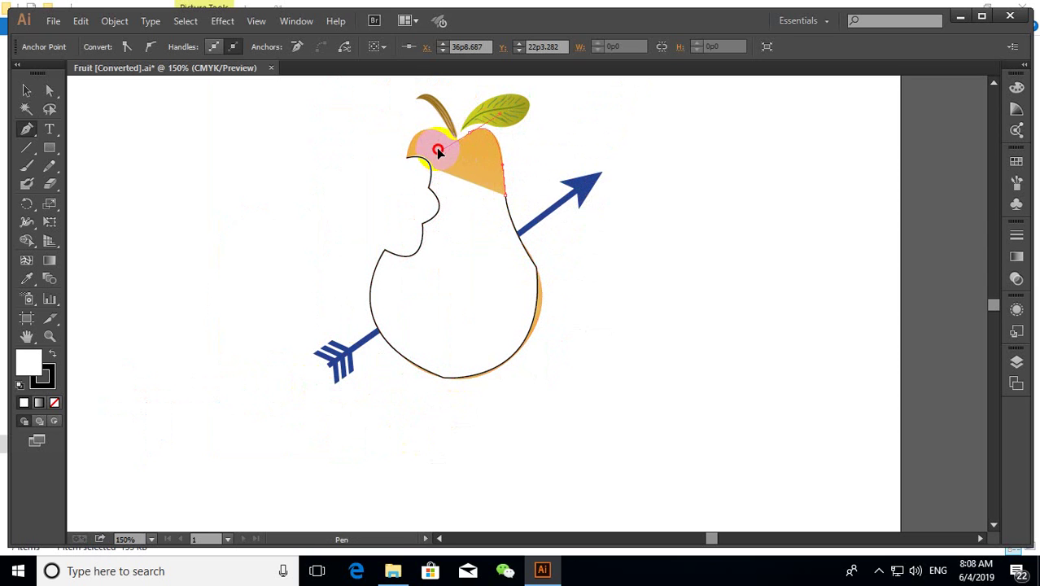
click(436, 147)
Step: Close the outline near the stem and move it left of the original pear
mouse_move(453, 145)
mouse_down()
mouse_move(444, 133)
mouse_move(417, 145)
mouse_up()
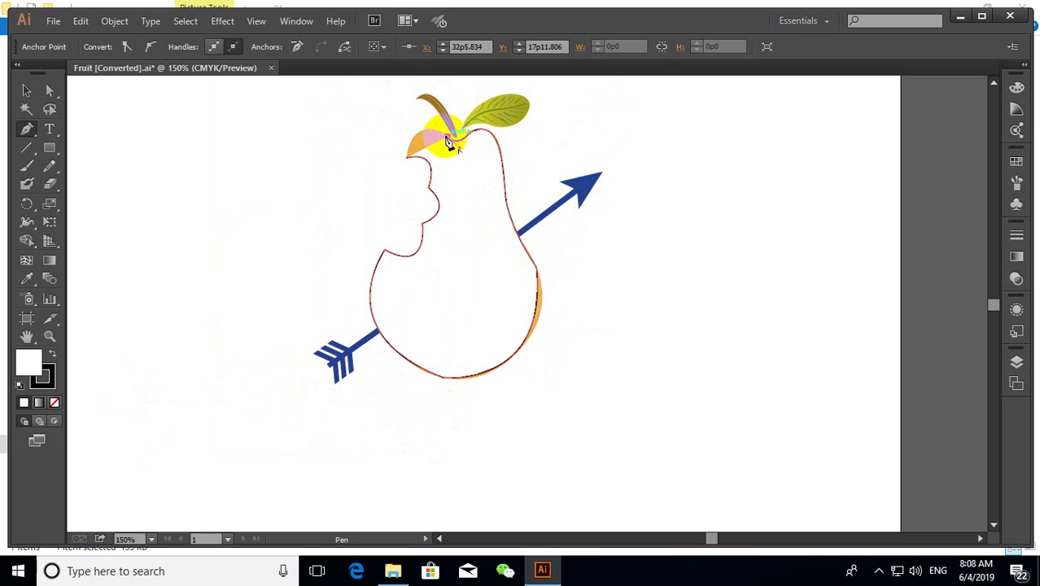
mouse_move(413, 141)
mouse_down()
mouse_move(405, 161)
mouse_move(414, 158)
mouse_up()
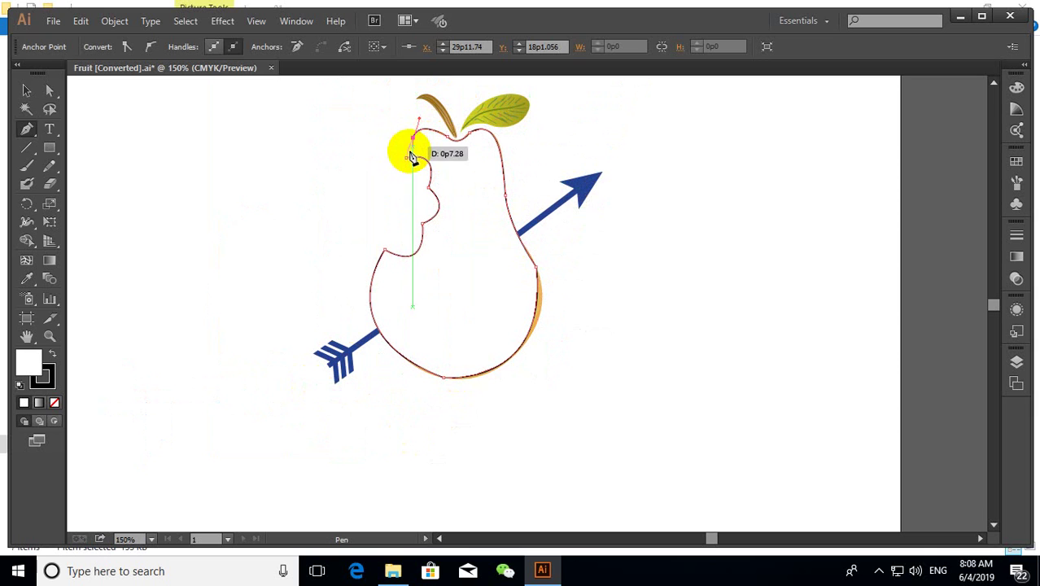
click(27, 90)
drag(364, 268, 143, 269)
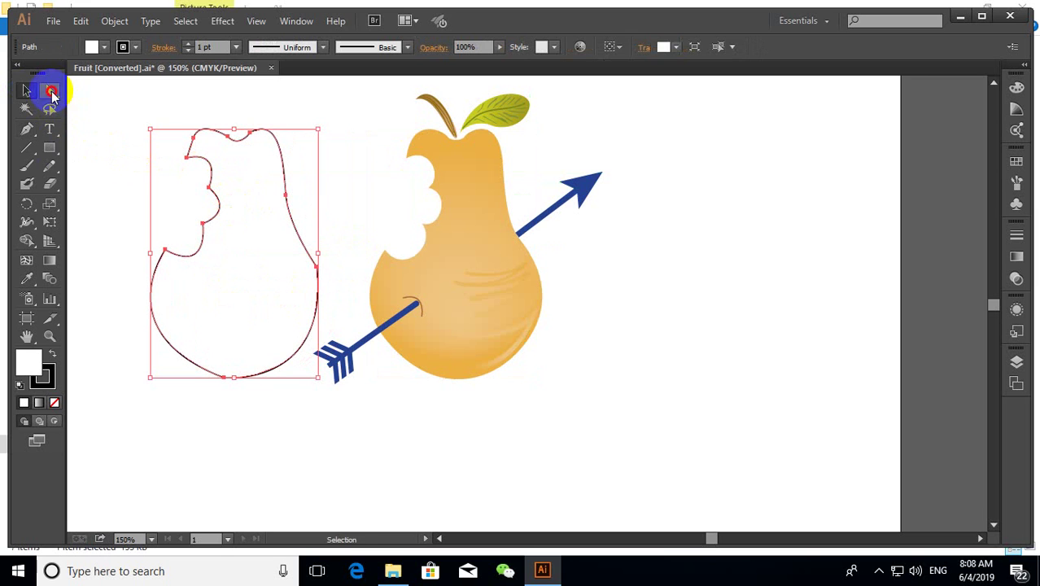
Step: Smooth the outline's right-side and bite-notch anchors, leaving the bottom anchor a corner
drag(51, 93, 99, 93)
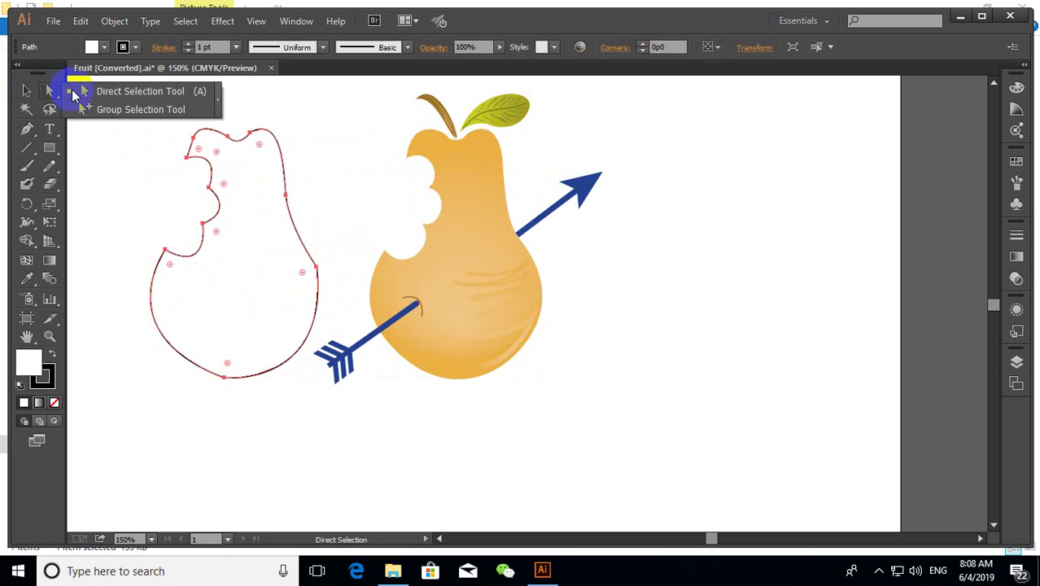
click(319, 272)
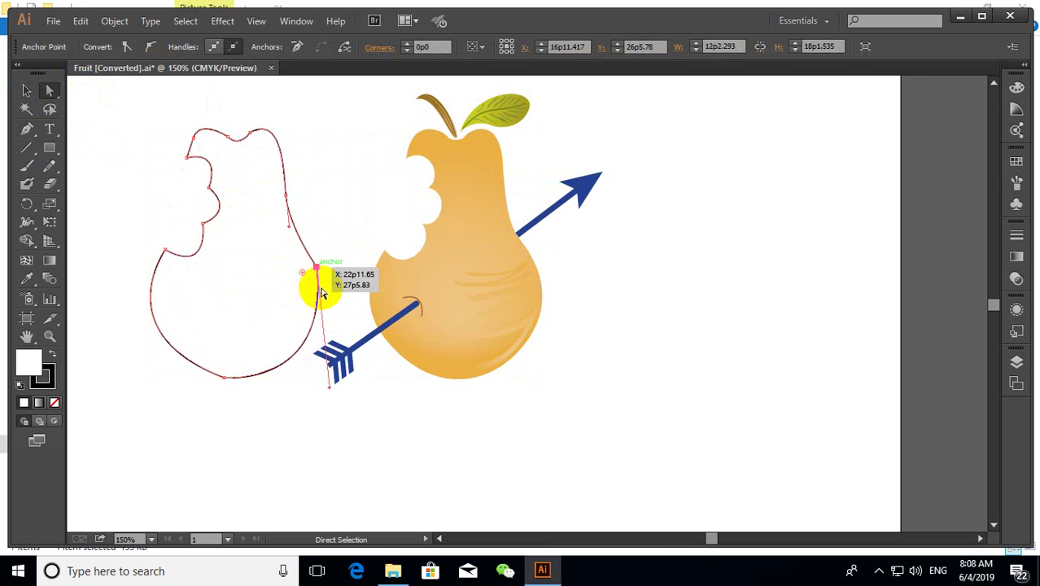
click(151, 47)
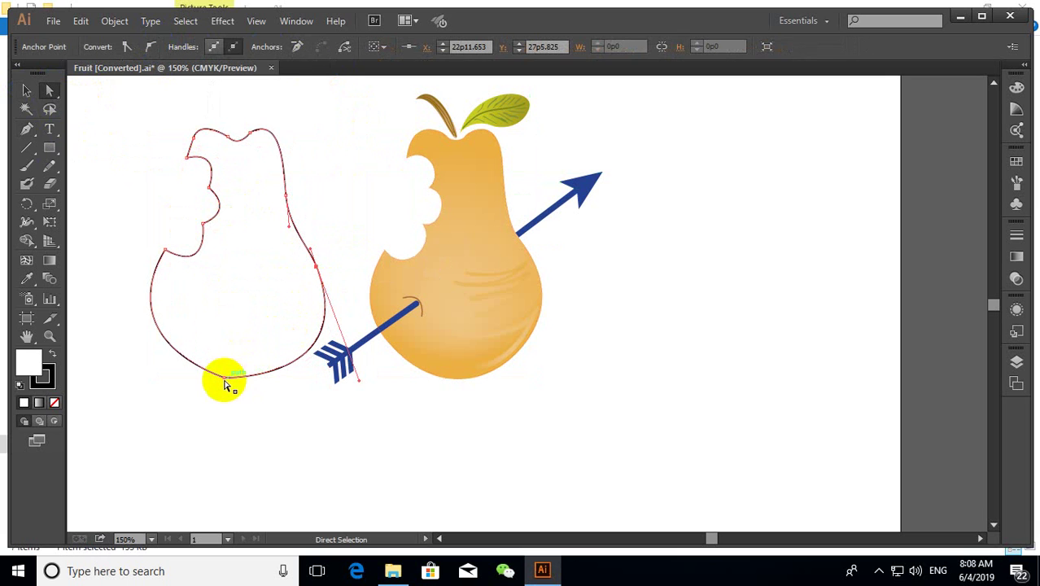
click(224, 378)
click(149, 47)
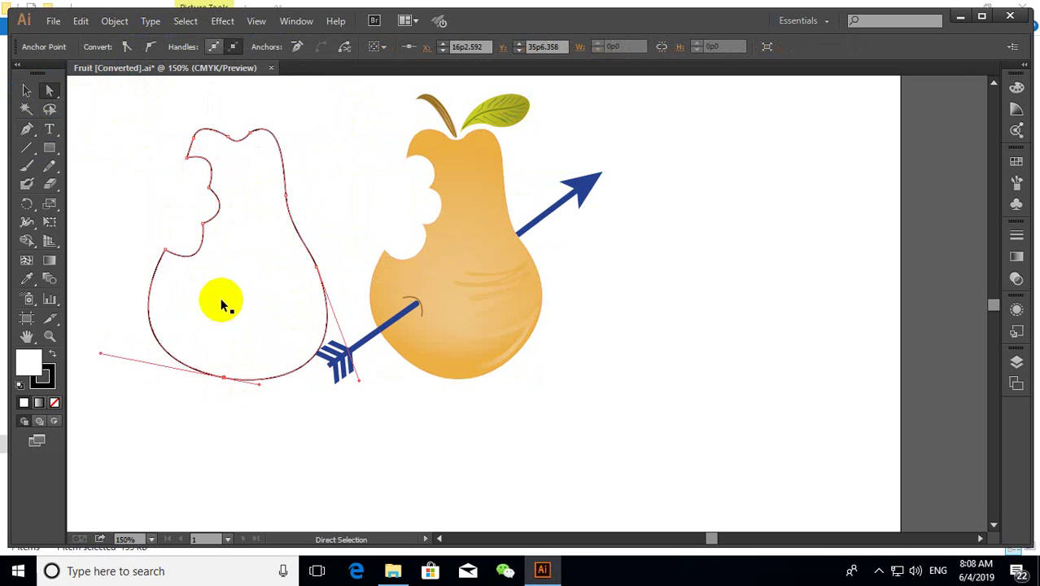
key(ctrl+z)
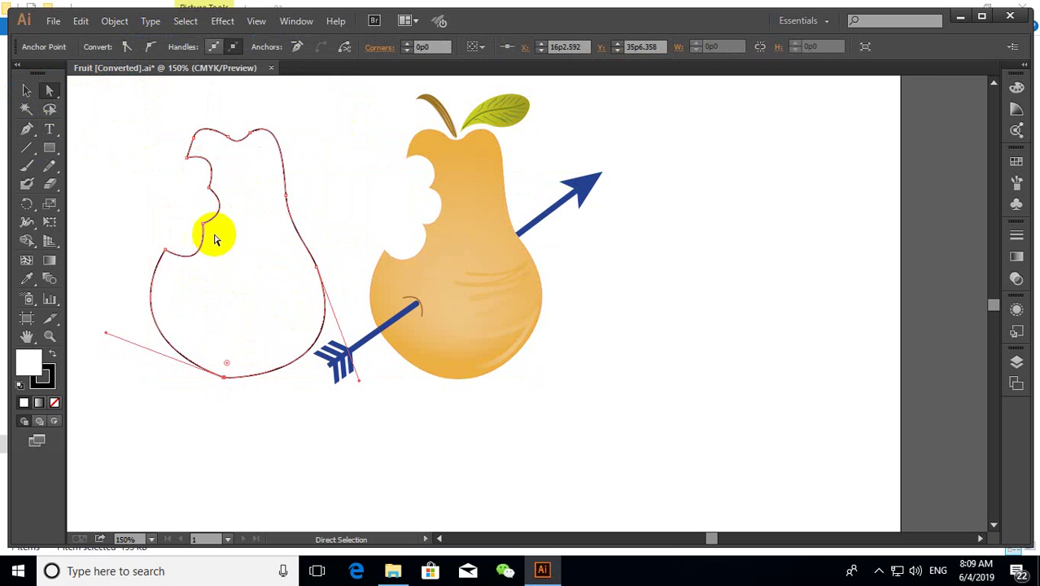
click(209, 187)
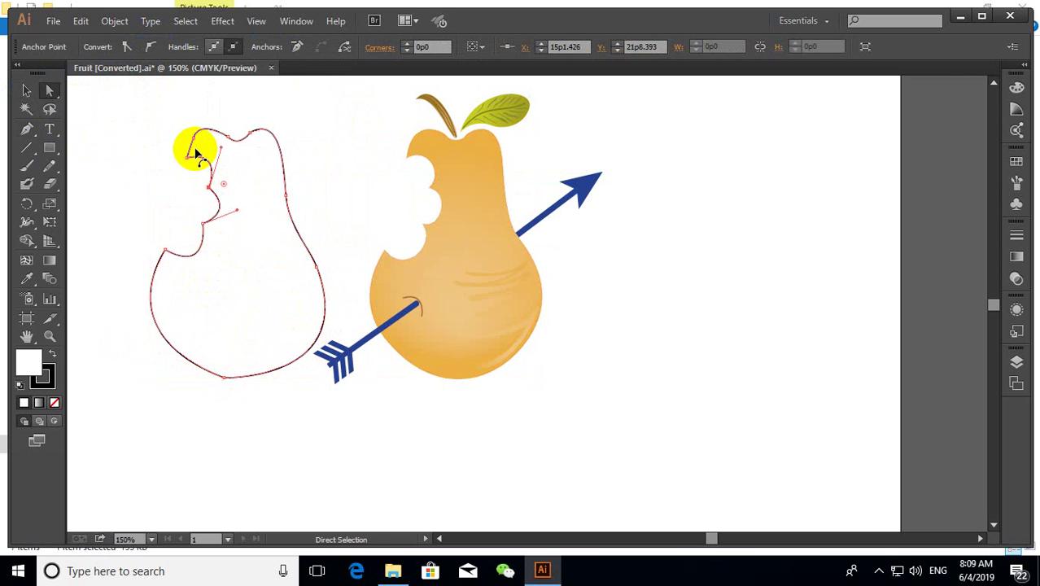
click(149, 49)
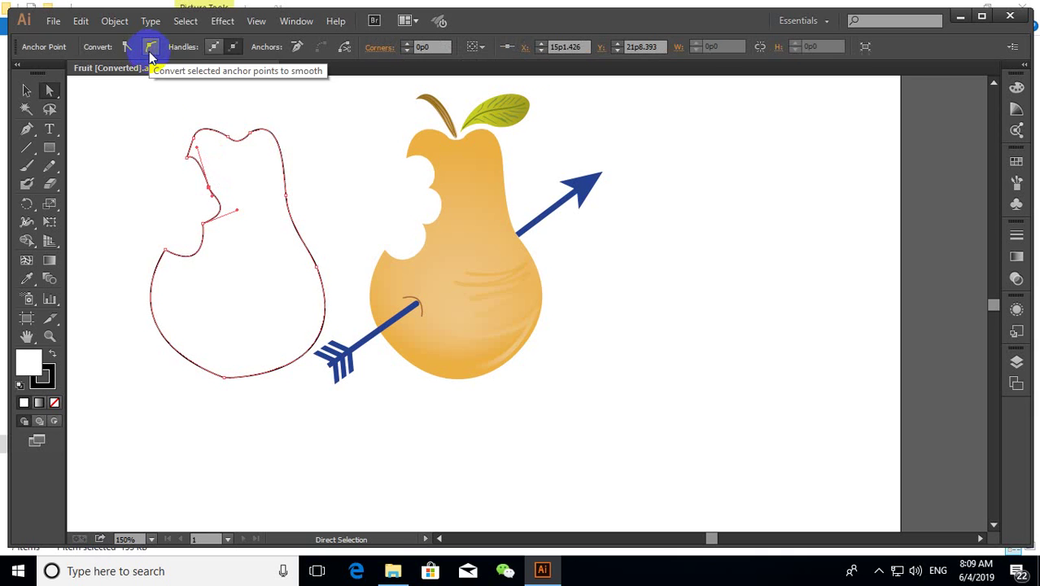
click(26, 90)
Step: Maximize the window and fill the traced outline with the orange Pear scribble 3 gradient
click(163, 151)
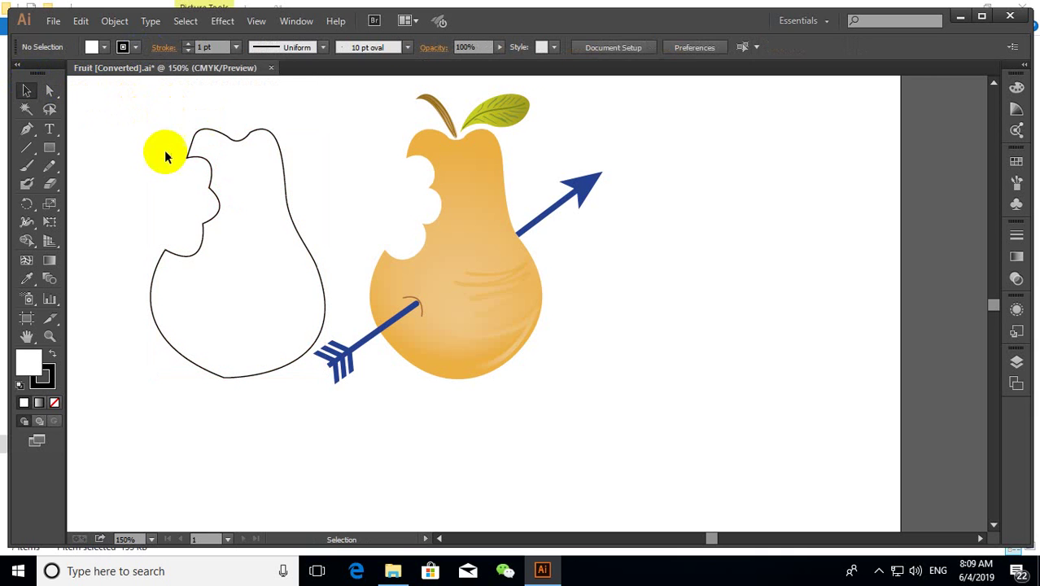
click(981, 16)
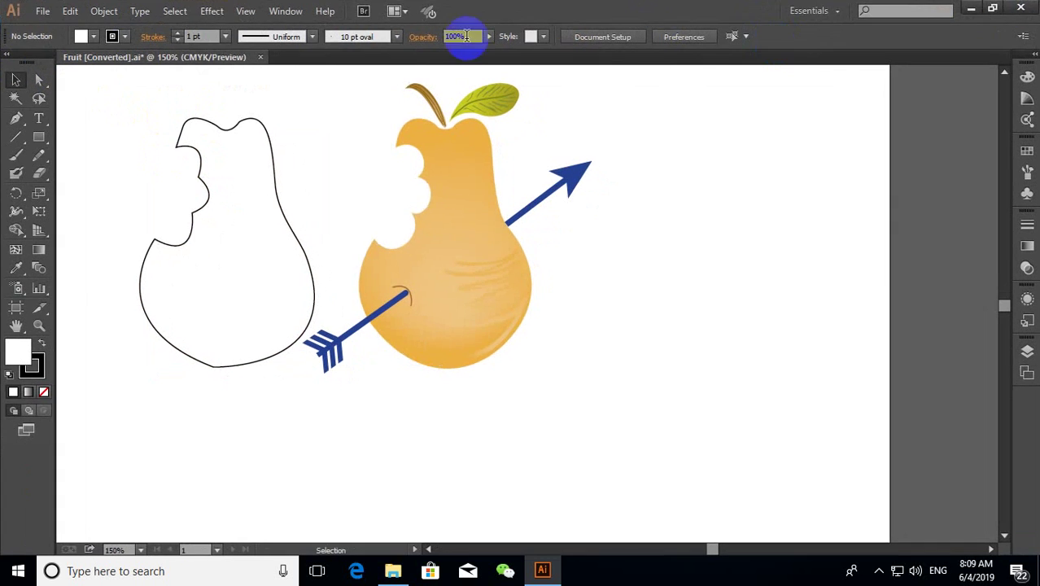
click(94, 37)
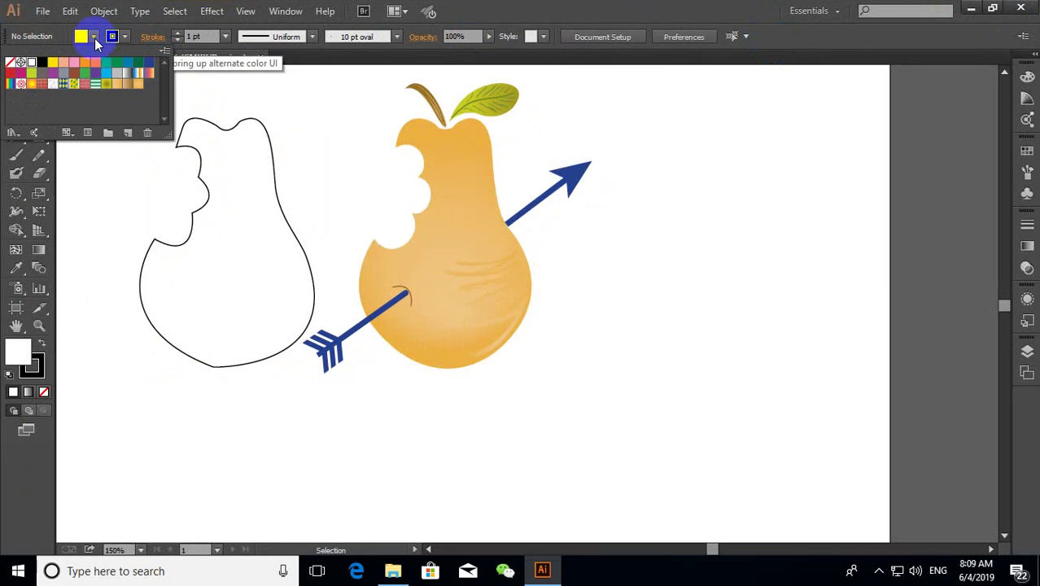
click(118, 86)
click(199, 171)
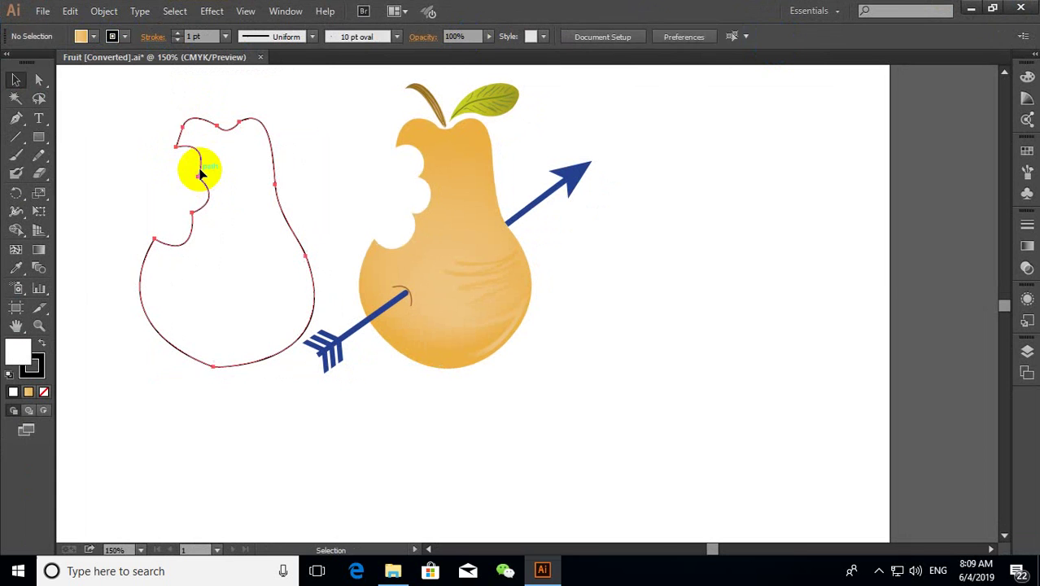
click(124, 36)
click(118, 83)
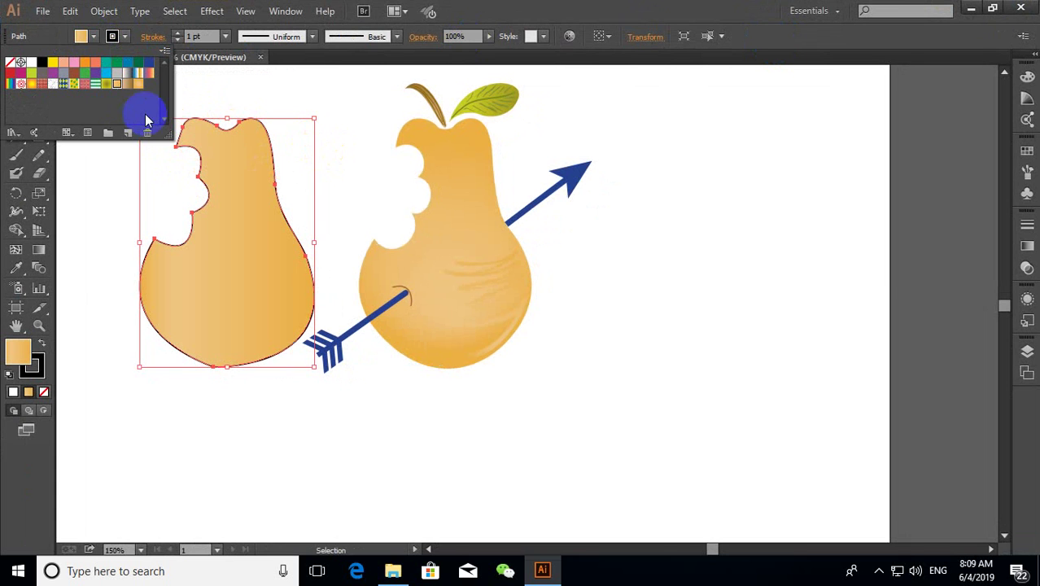
click(44, 252)
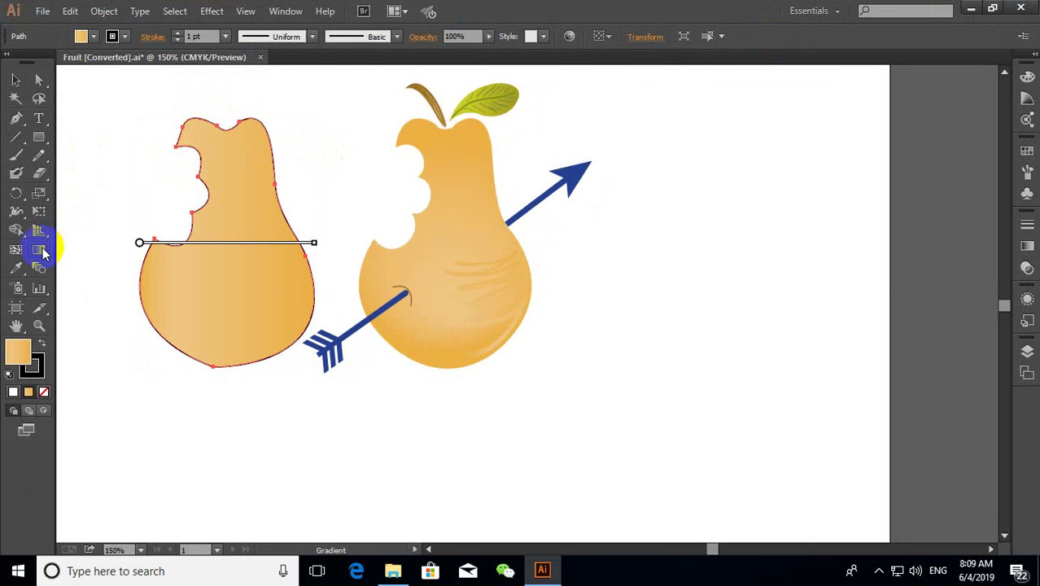
Step: In the Gradient panel, shift the left pear's middle colour stop to the left
click(180, 247)
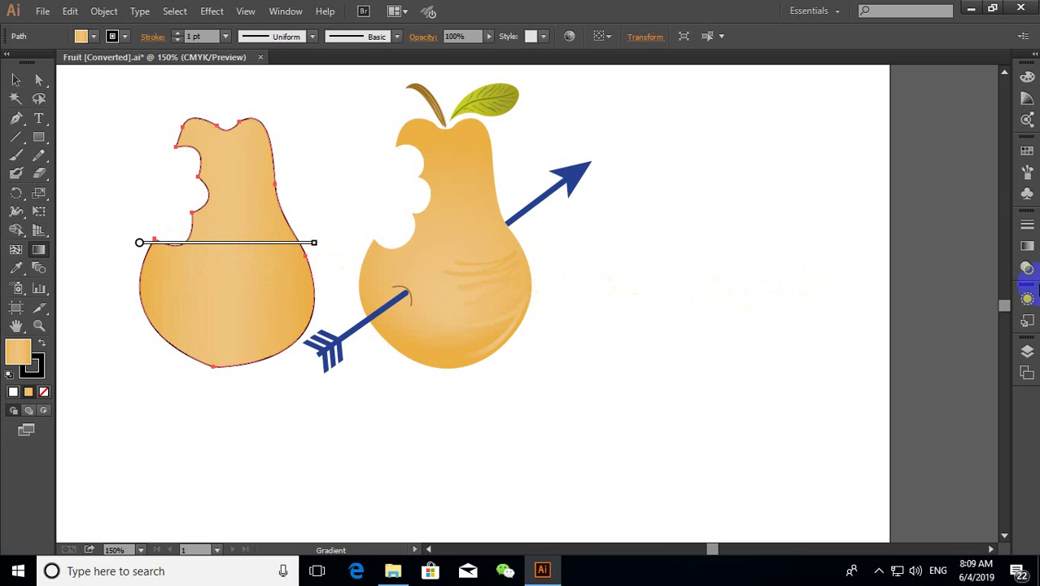
click(1028, 249)
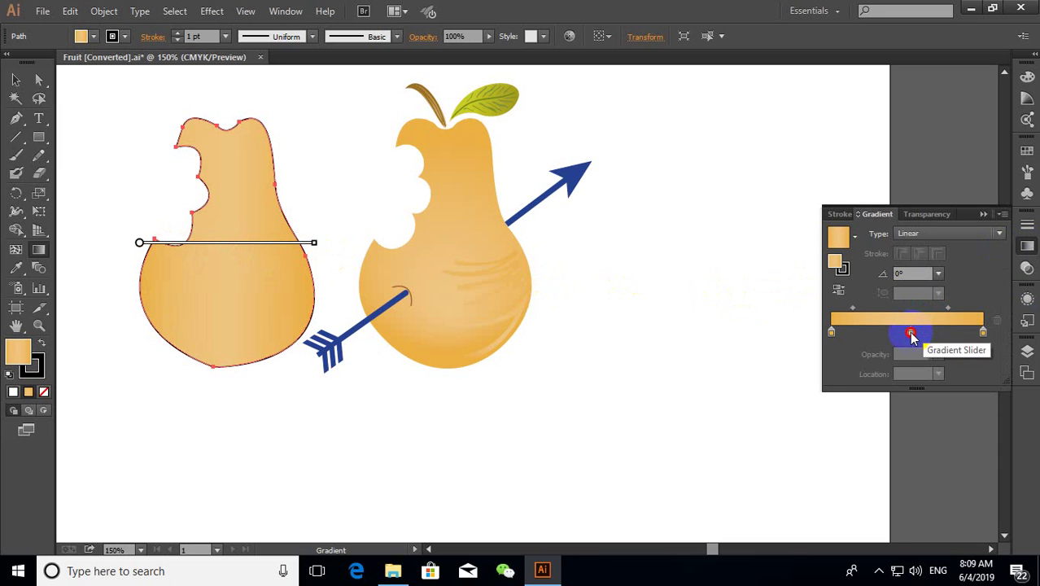
drag(911, 333, 899, 332)
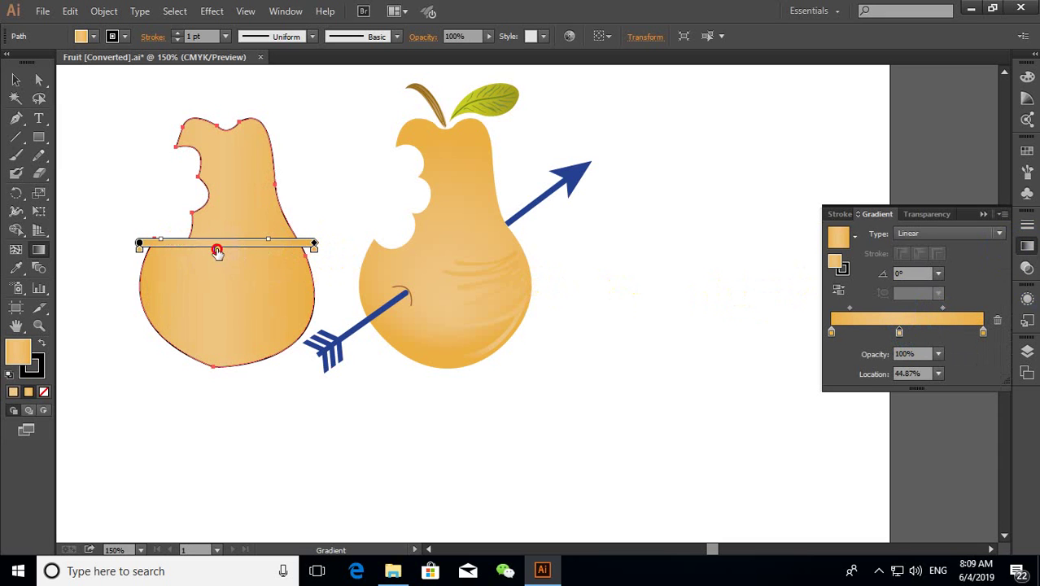
key(ctrl+z)
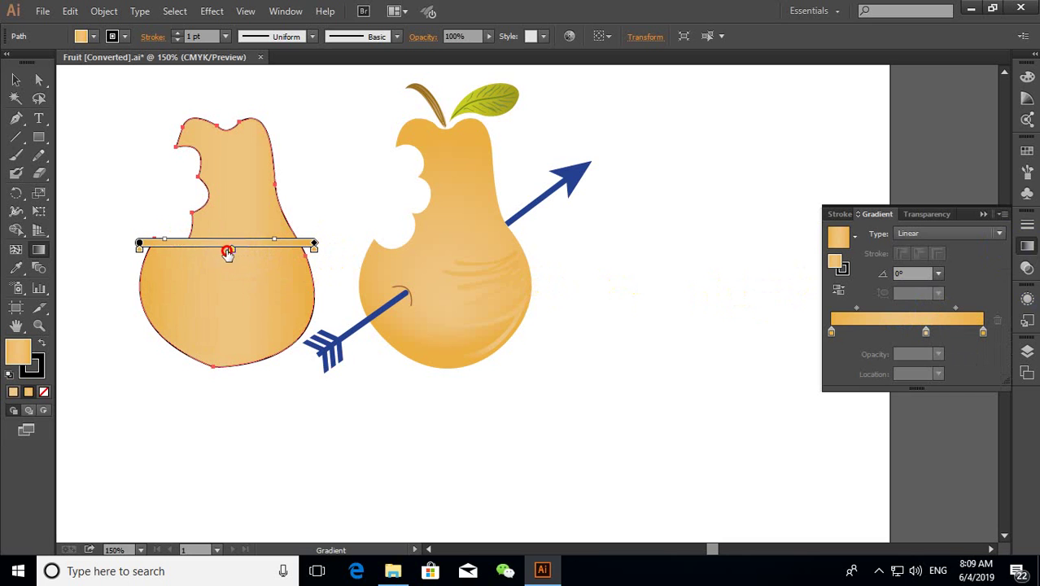
drag(925, 332, 906, 334)
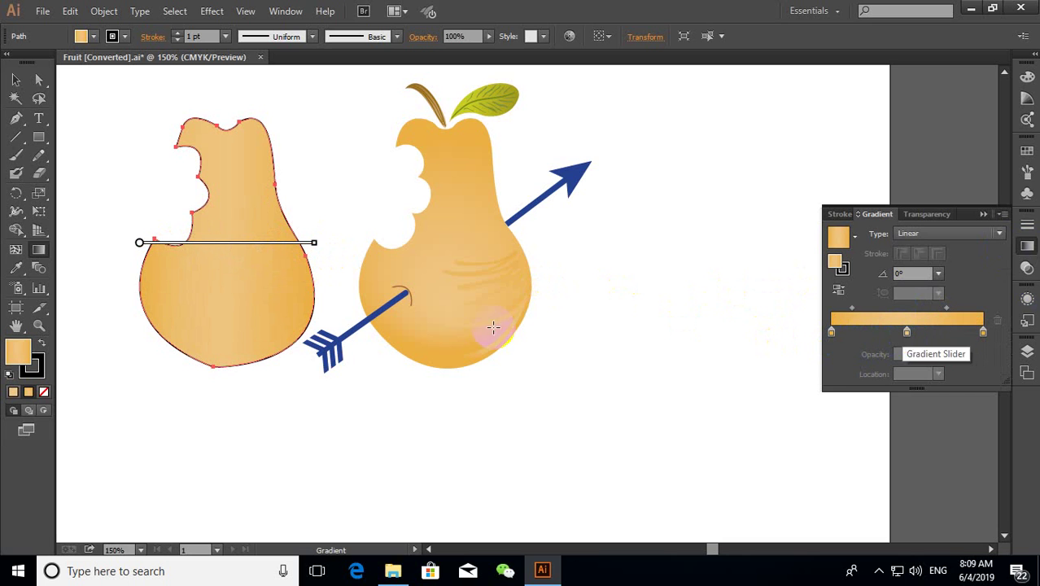
click(15, 83)
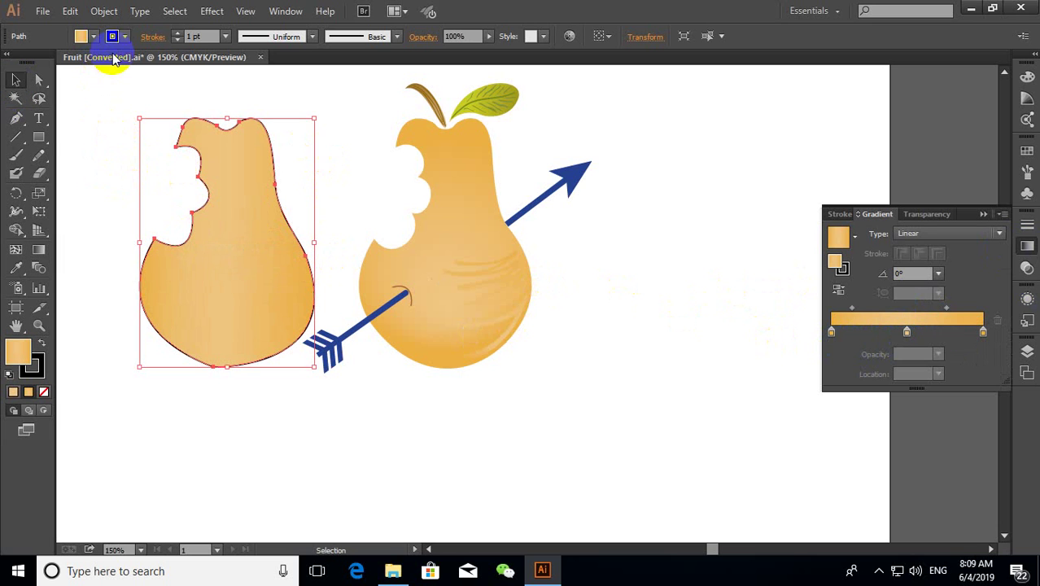
Step: Remove the left pear's dark outline stroke
click(125, 35)
click(10, 62)
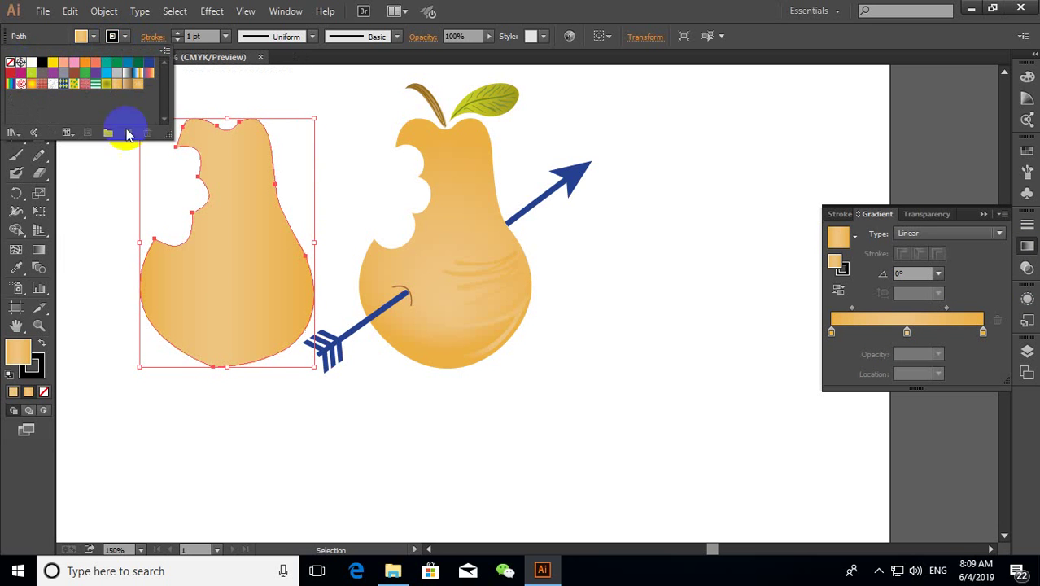
click(235, 384)
click(281, 178)
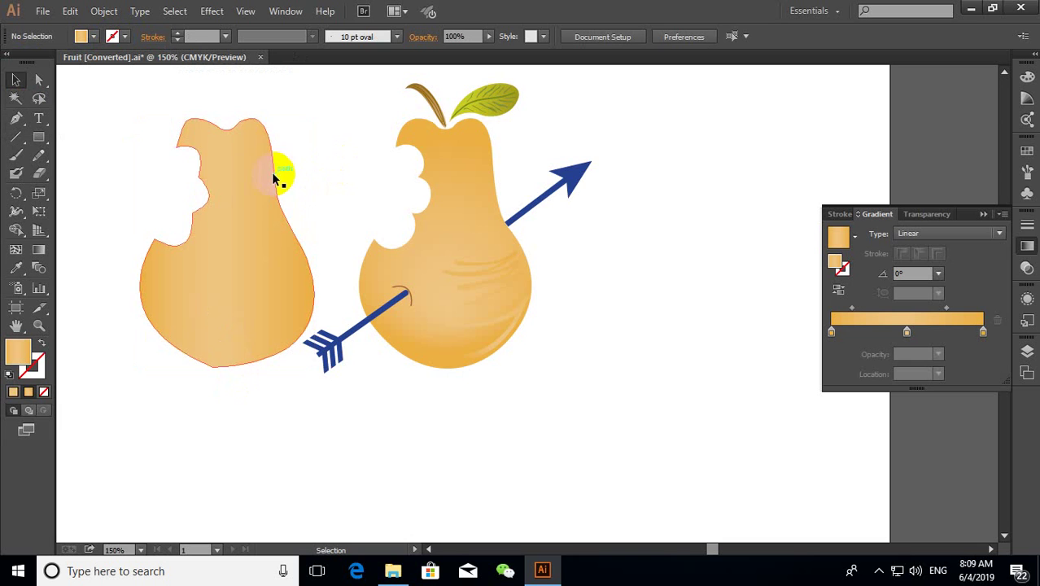
scroll(496, 114, up, 1)
scroll(496, 113, up, 3)
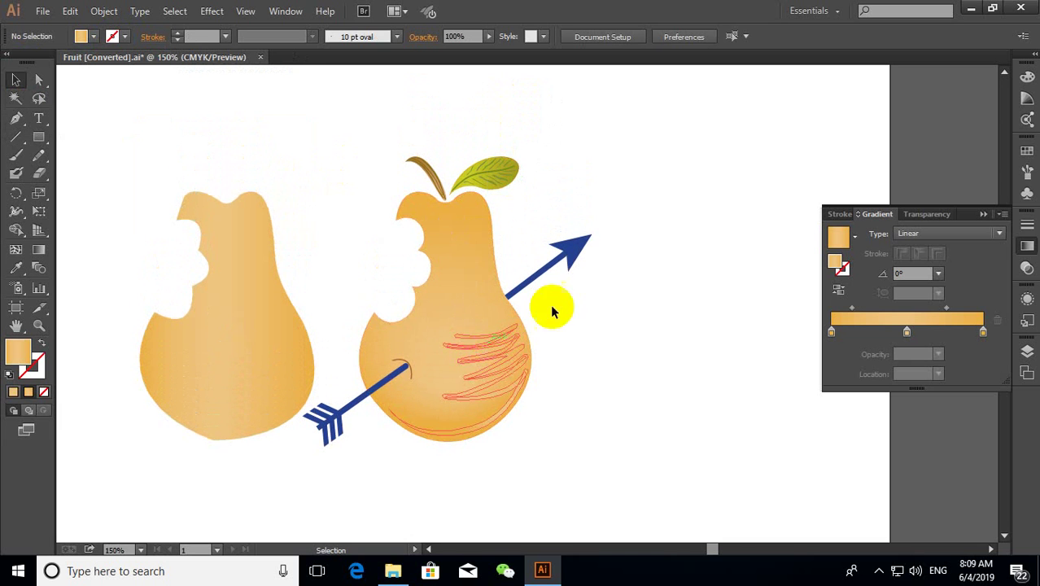
Step: Paint hatch brush strokes on the left pear's lower body, set to 6 pt and repositioned
click(15, 155)
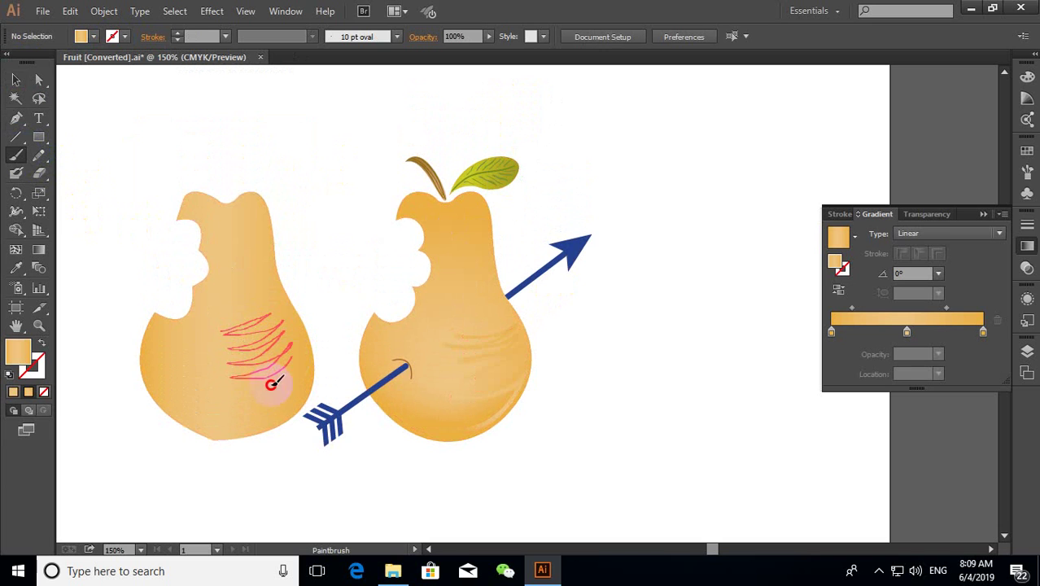
drag(272, 383, 253, 410)
click(16, 79)
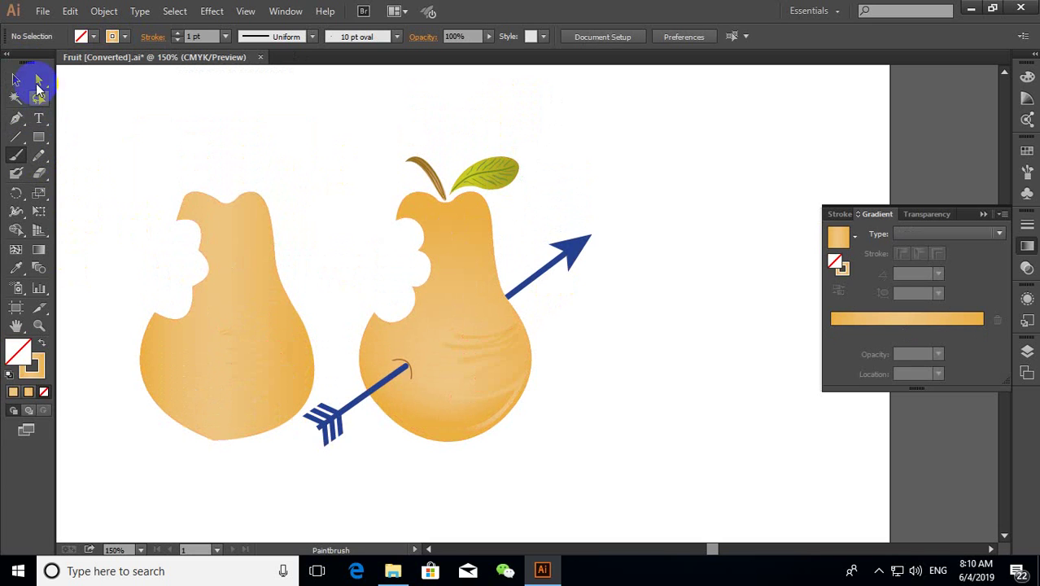
click(255, 361)
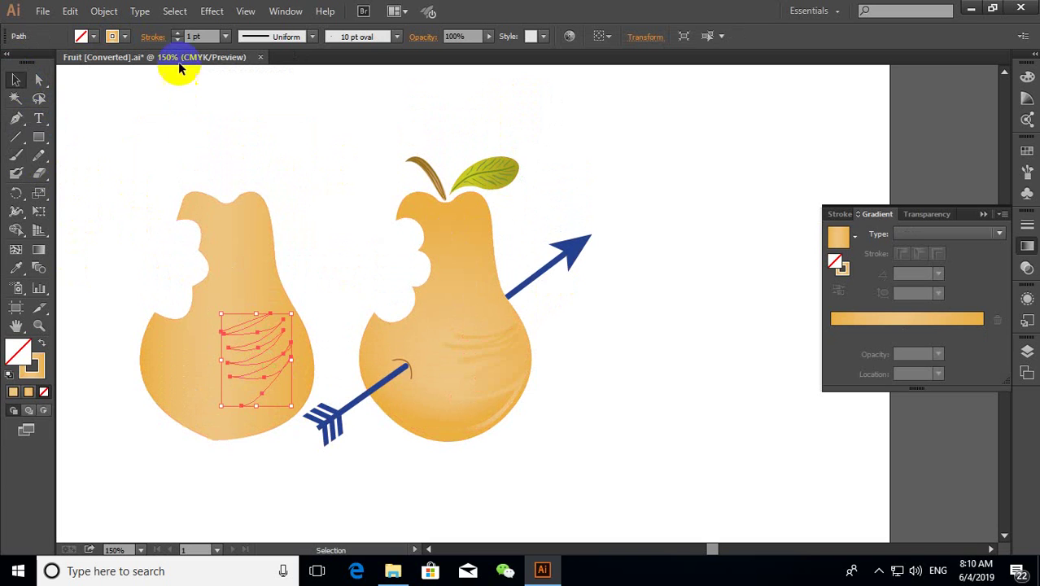
click(178, 35)
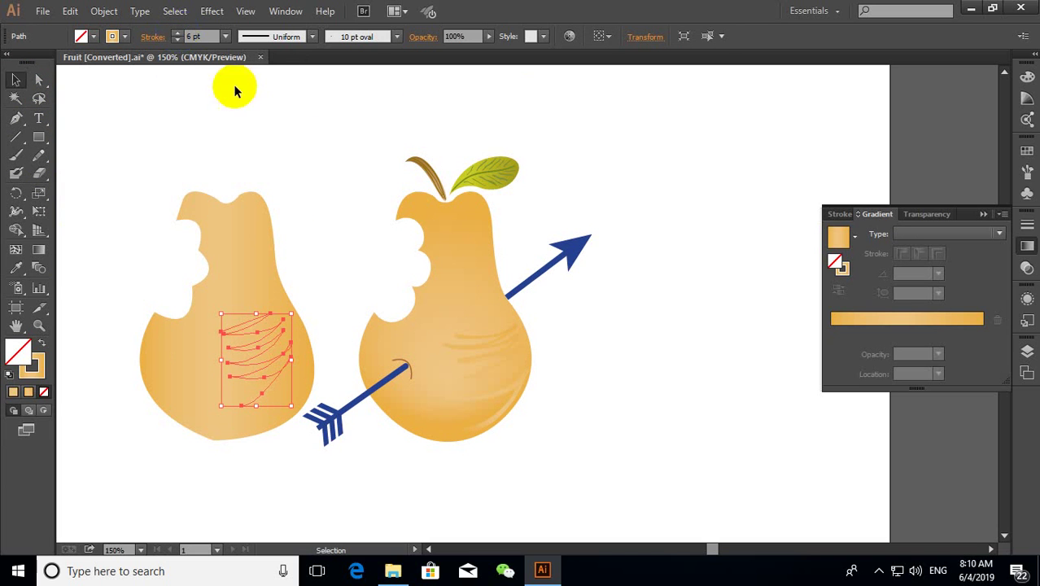
click(284, 109)
click(267, 326)
click(346, 222)
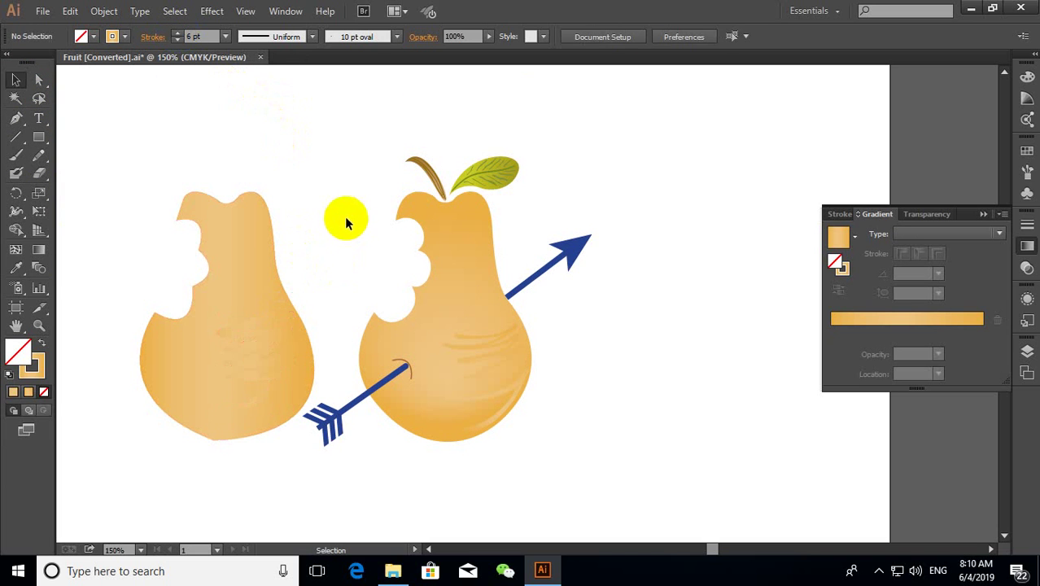
mouse_move(249, 411)
mouse_down()
mouse_move(334, 214)
mouse_move(268, 356)
mouse_up()
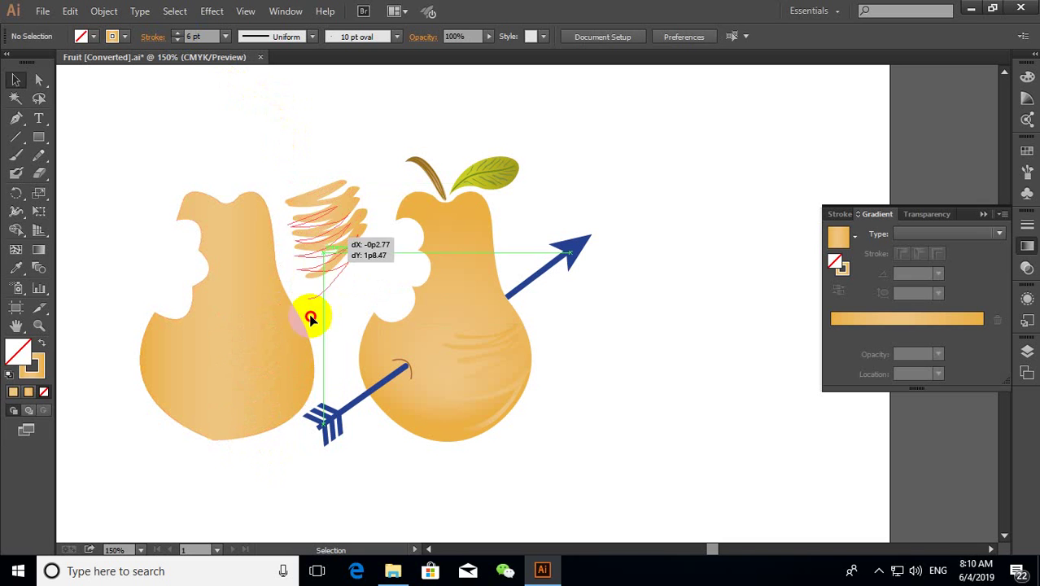
Step: Drop the strokes' middle gradient stop, then set their fill to None
click(964, 324)
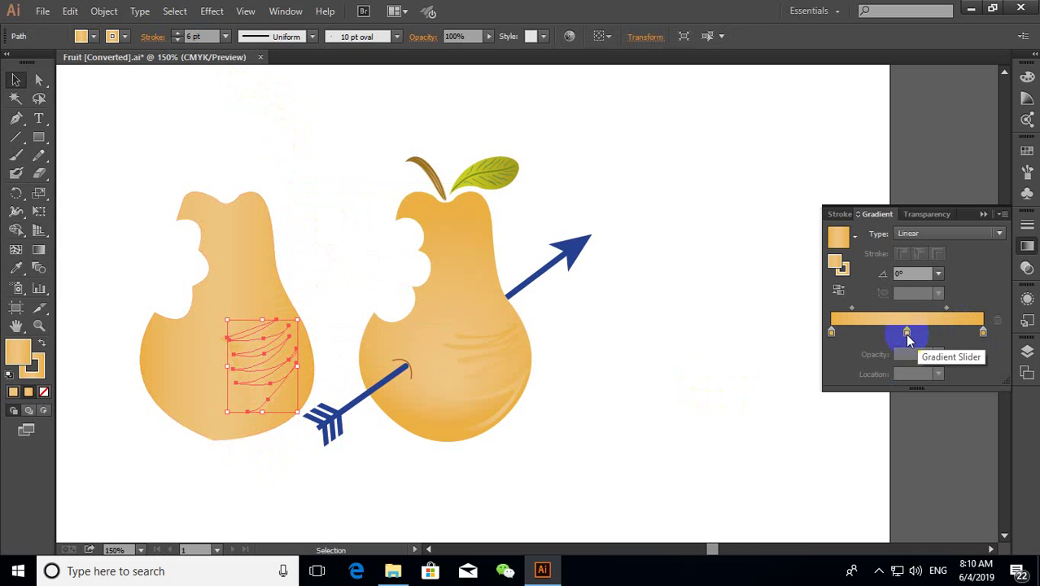
drag(907, 332, 906, 362)
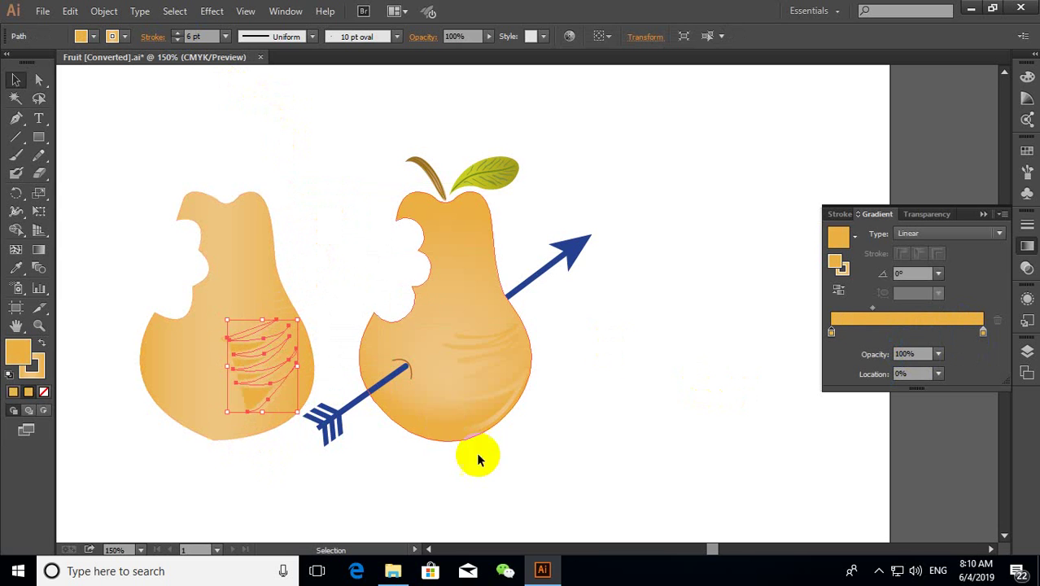
click(405, 480)
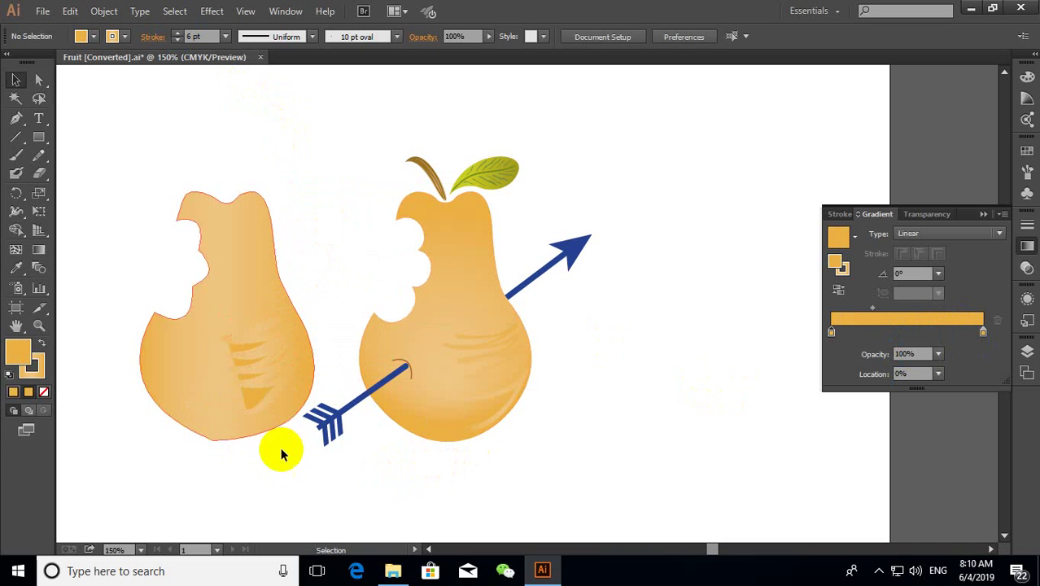
click(261, 400)
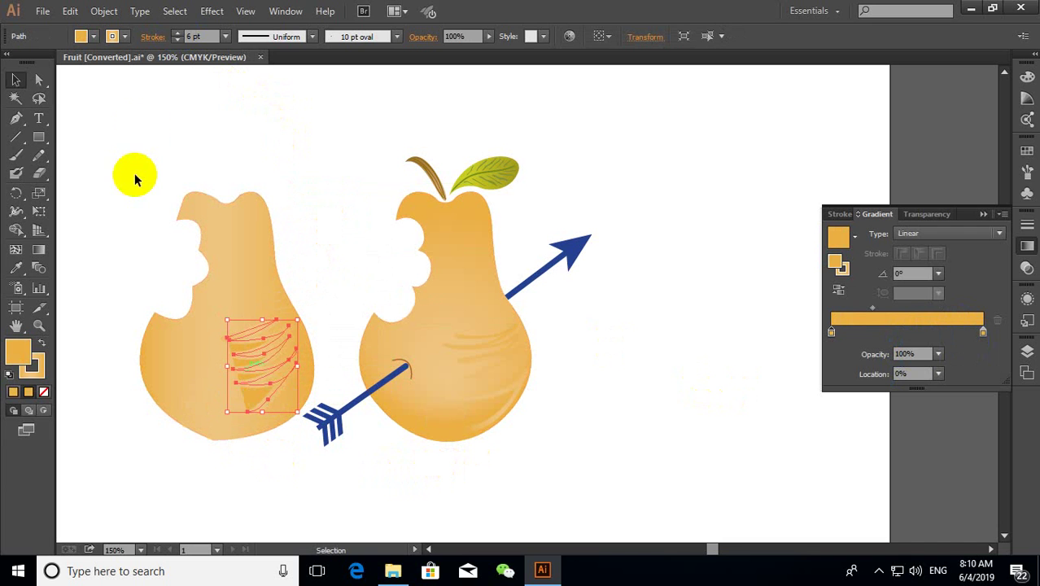
click(93, 37)
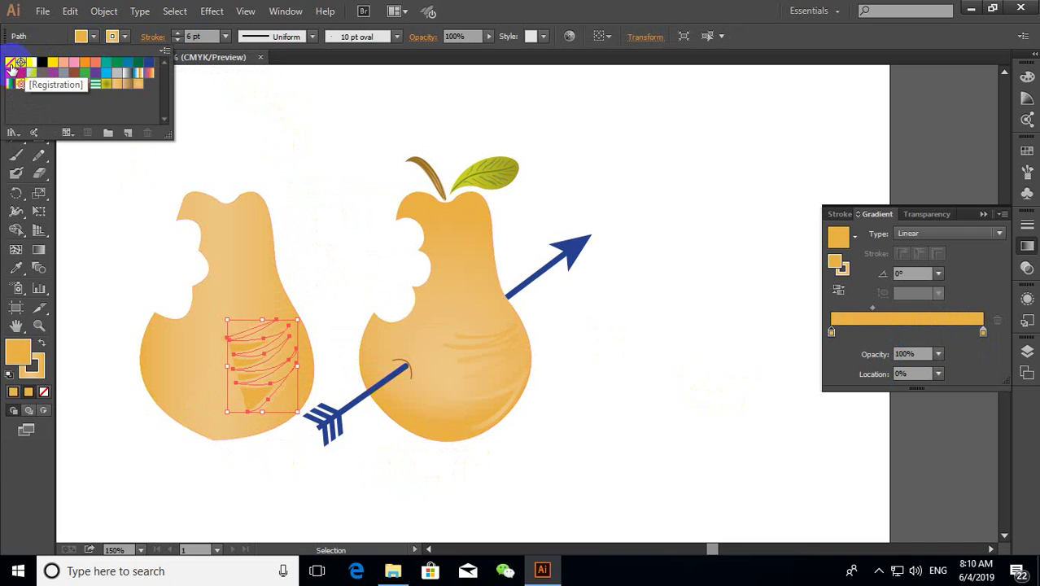
click(10, 62)
click(318, 232)
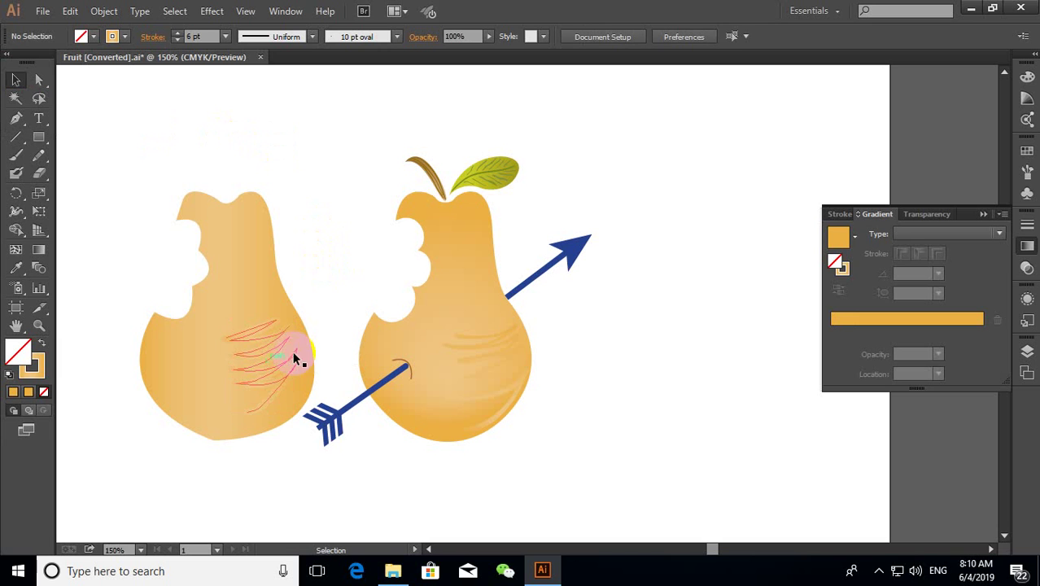
click(487, 488)
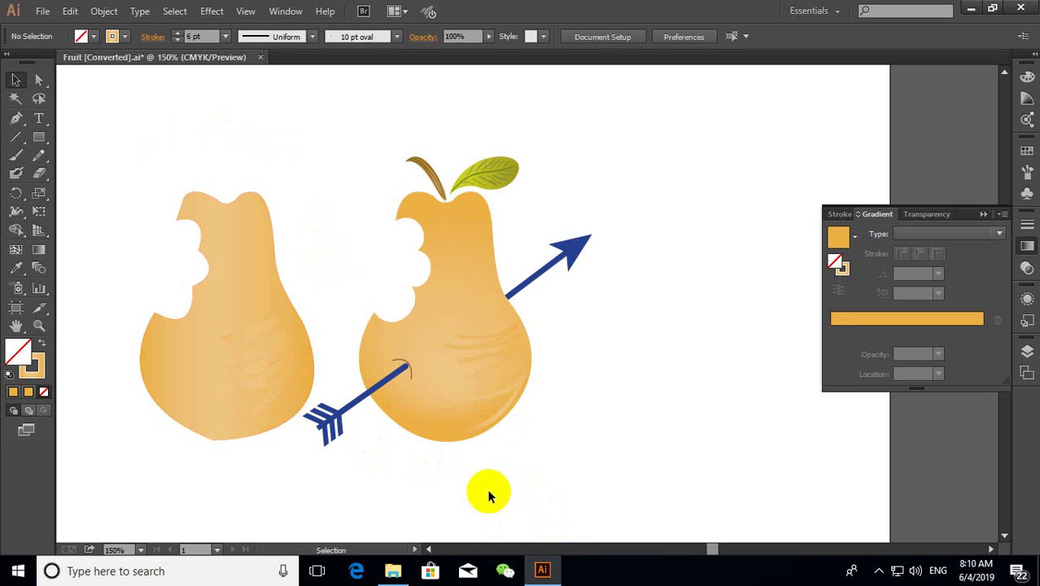
click(355, 340)
click(298, 304)
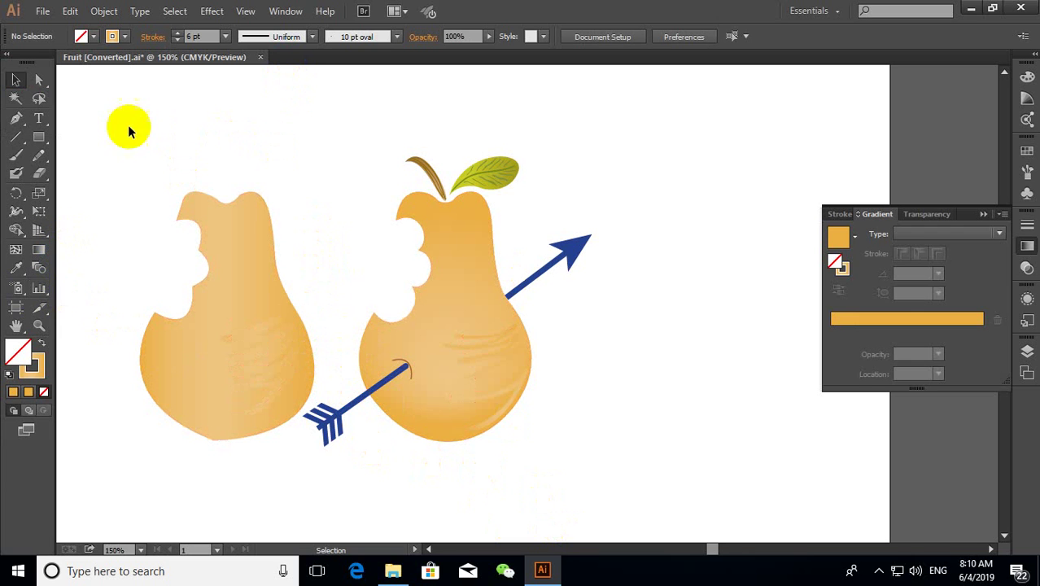
click(285, 12)
click(237, 20)
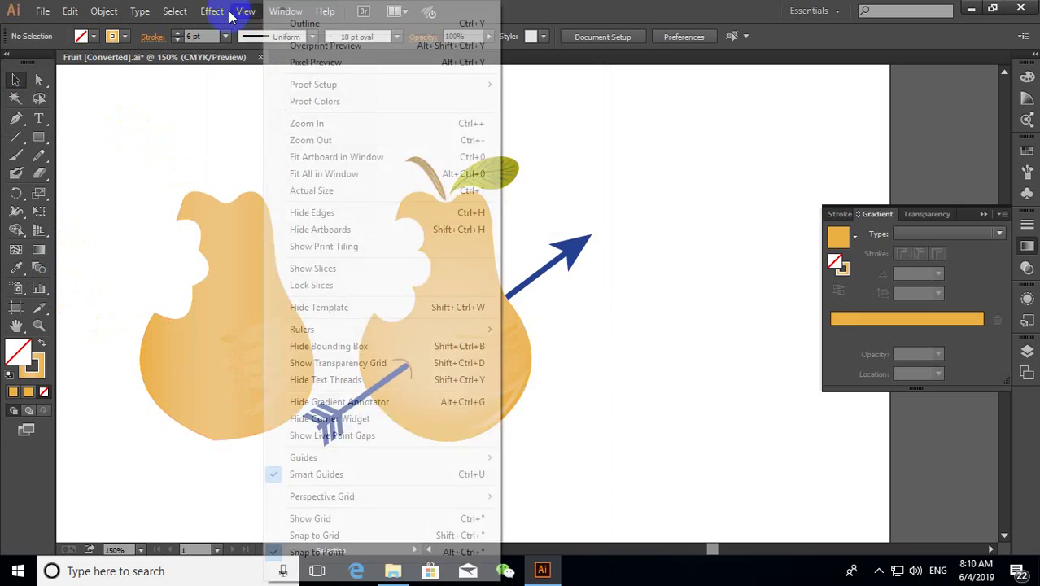
click(527, 7)
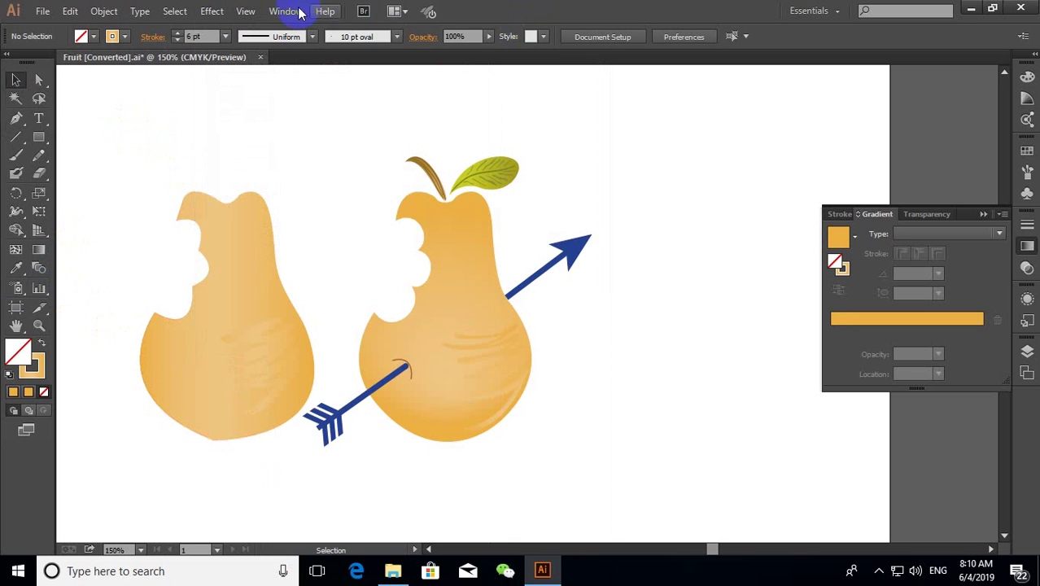
click(292, 11)
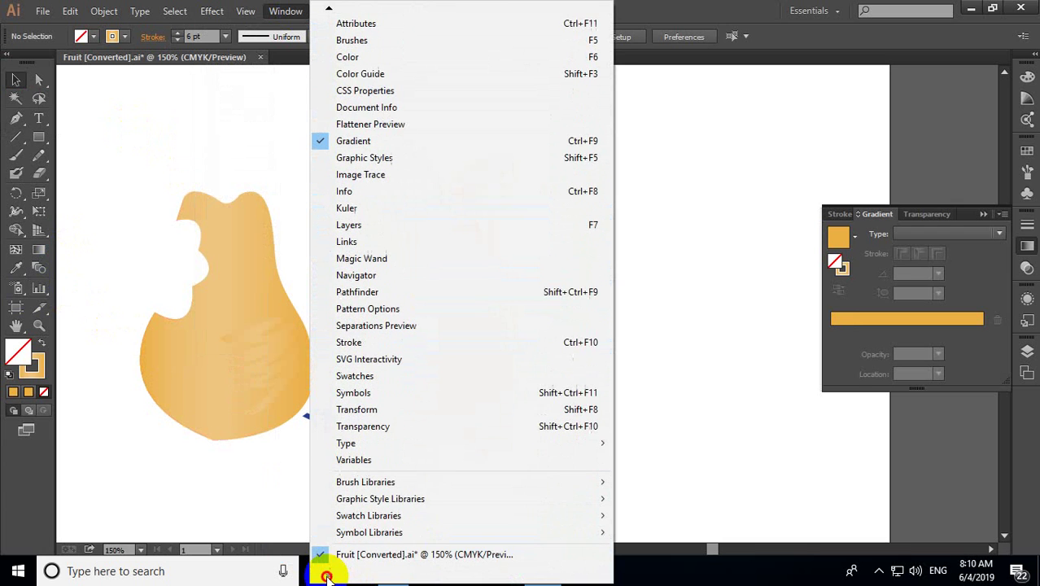
mouse_move(370, 532)
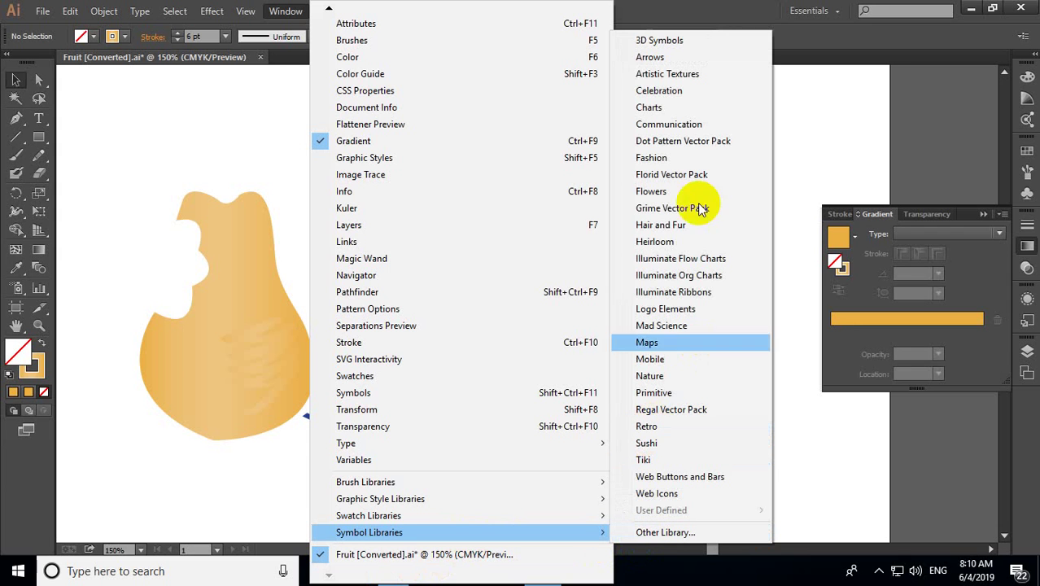
click(666, 58)
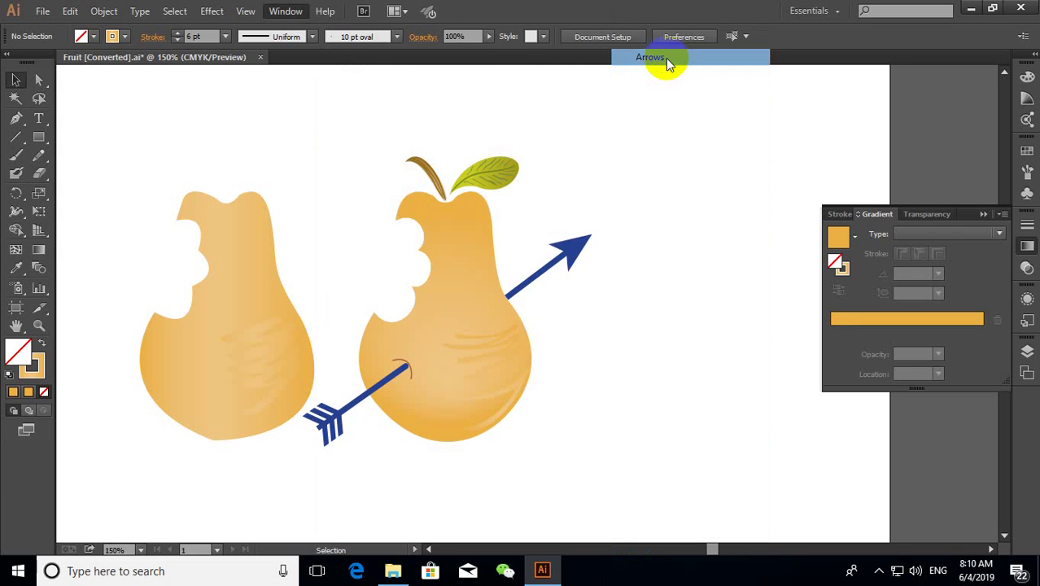
mouse_move(607, 344)
mouse_down()
mouse_move(726, 395)
mouse_move(685, 495)
mouse_up()
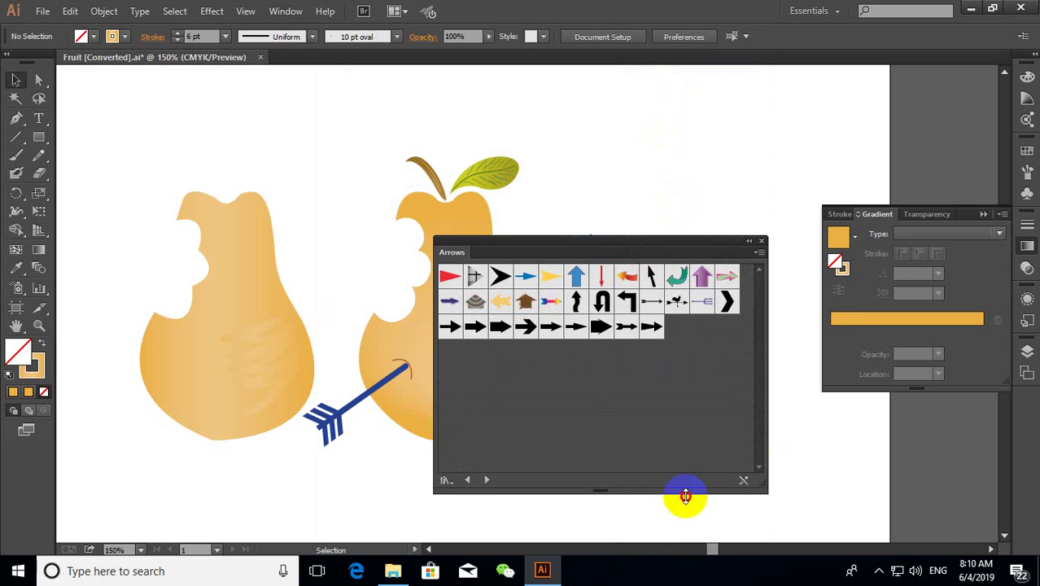
click(878, 570)
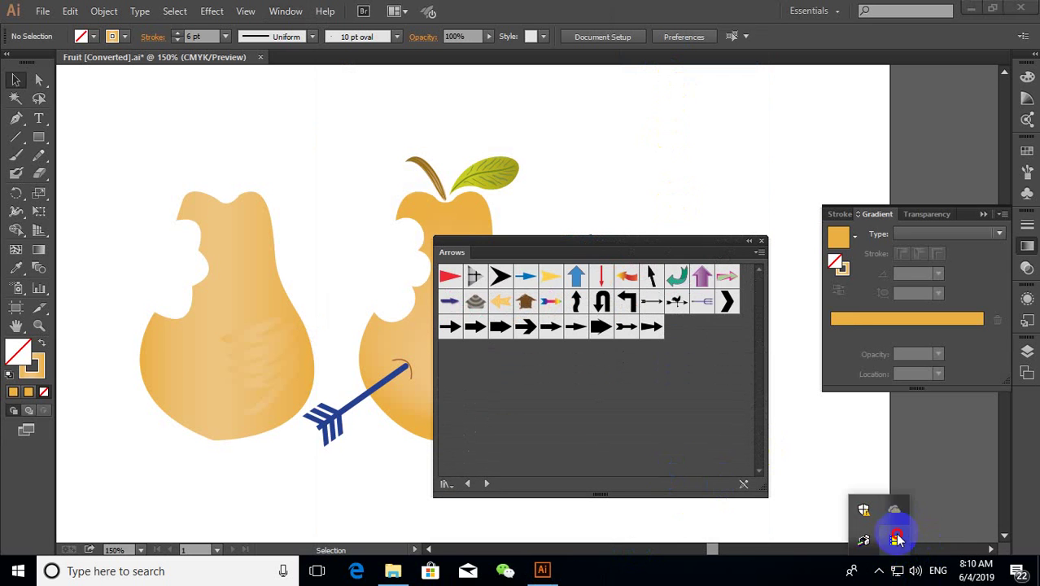
click(574, 348)
mouse_move(623, 241)
mouse_down()
mouse_move(723, 175)
mouse_move(738, 342)
mouse_up()
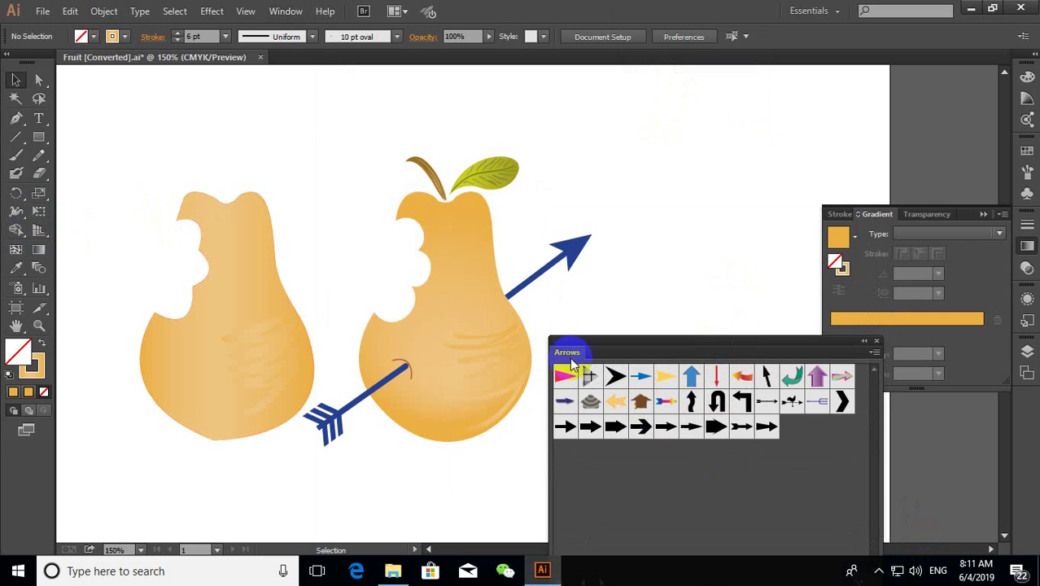
Step: Draw a small three-sided polygon to the right of the arrow-pierced pear
click(876, 341)
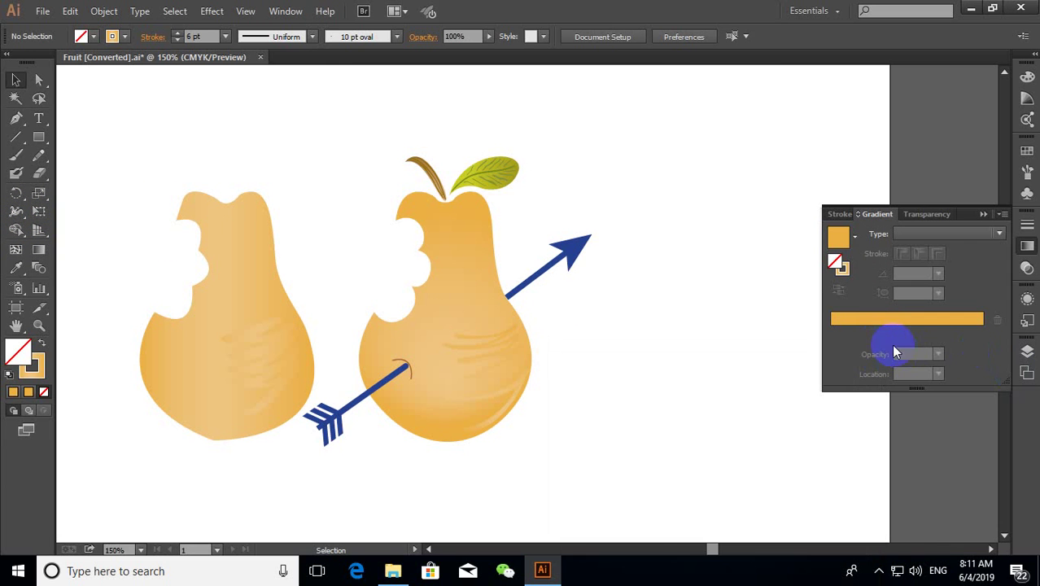
click(41, 140)
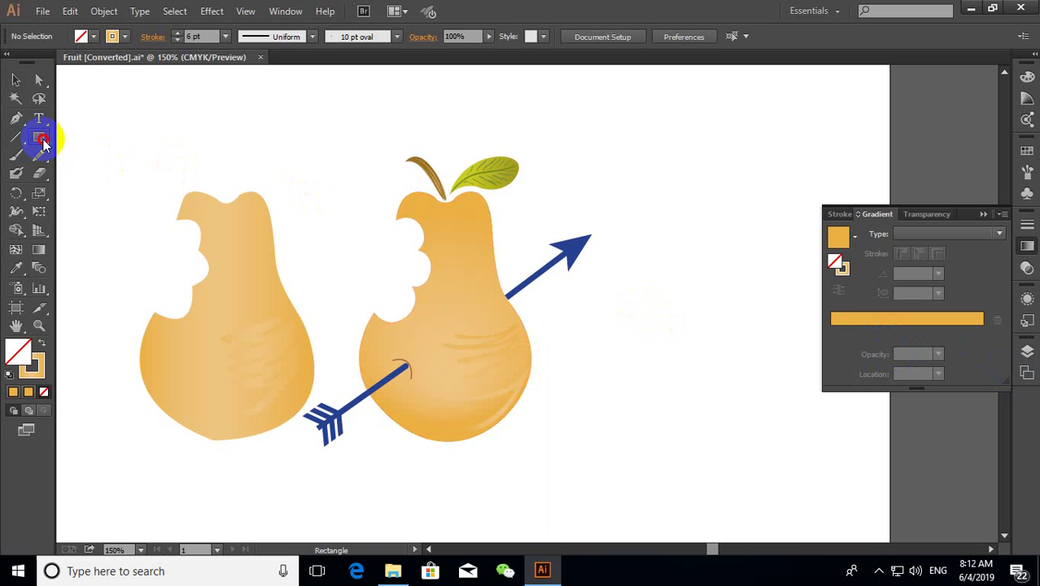
drag(44, 144, 79, 194)
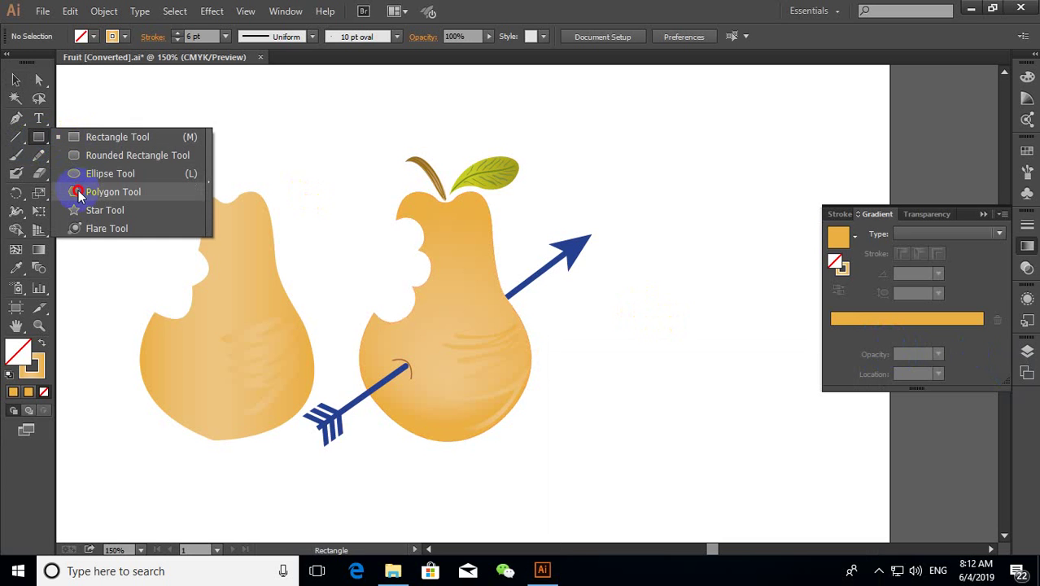
drag(645, 327, 679, 370)
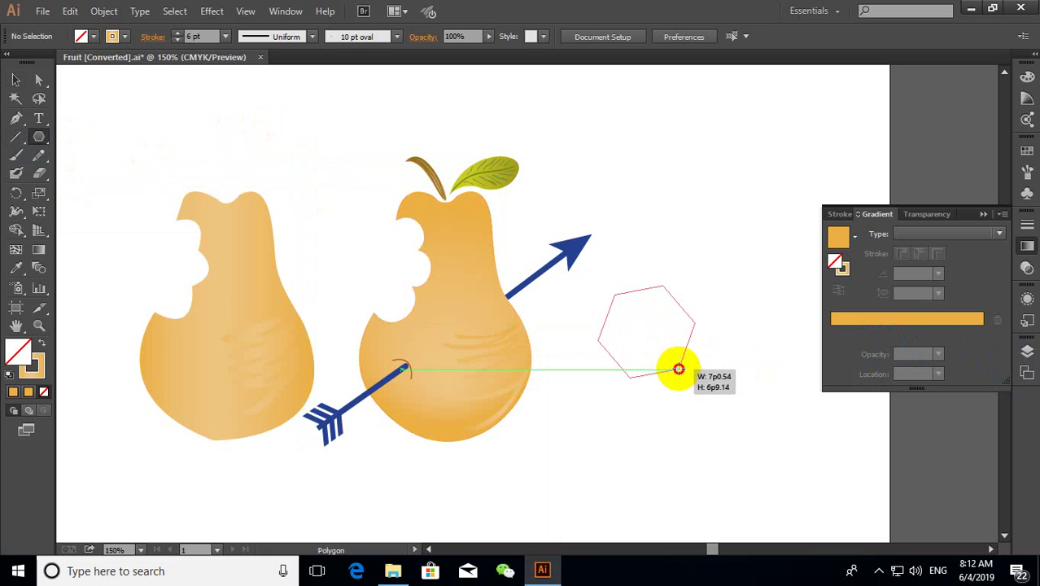
key(Up)
key(Down)
key(Down)
key(Down)
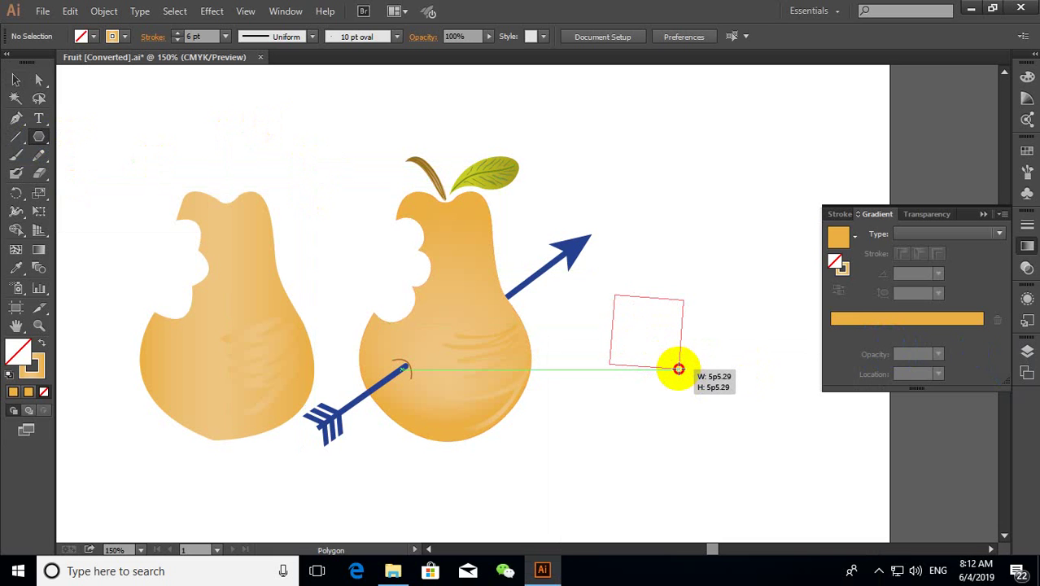
drag(679, 364, 678, 360)
key(Up)
key(Down)
key(Down)
drag(678, 360, 641, 370)
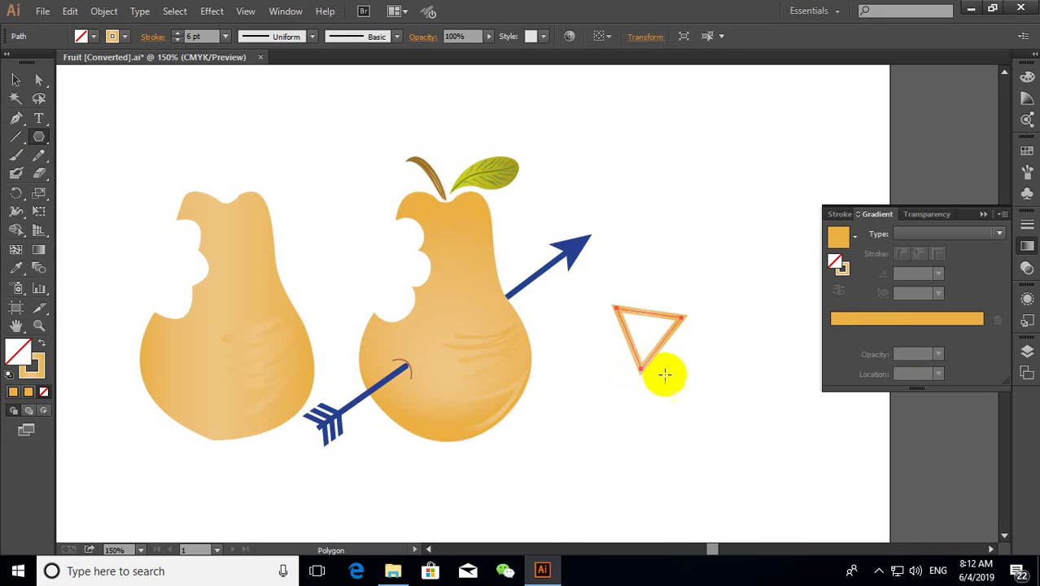
drag(93, 36, 41, 66)
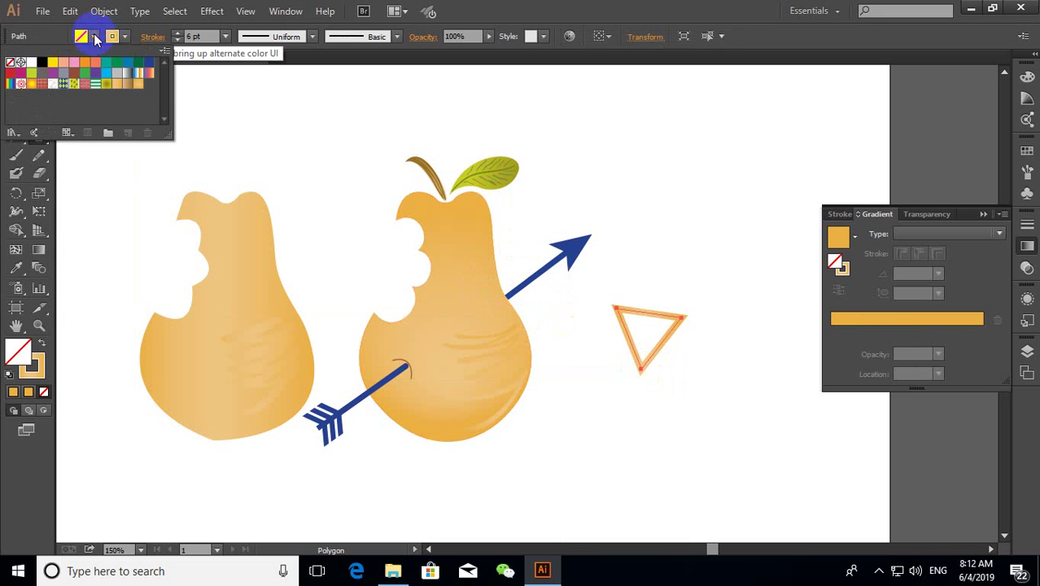
Step: Fill the triangle blue and set its stroke to None
click(41, 66)
click(149, 62)
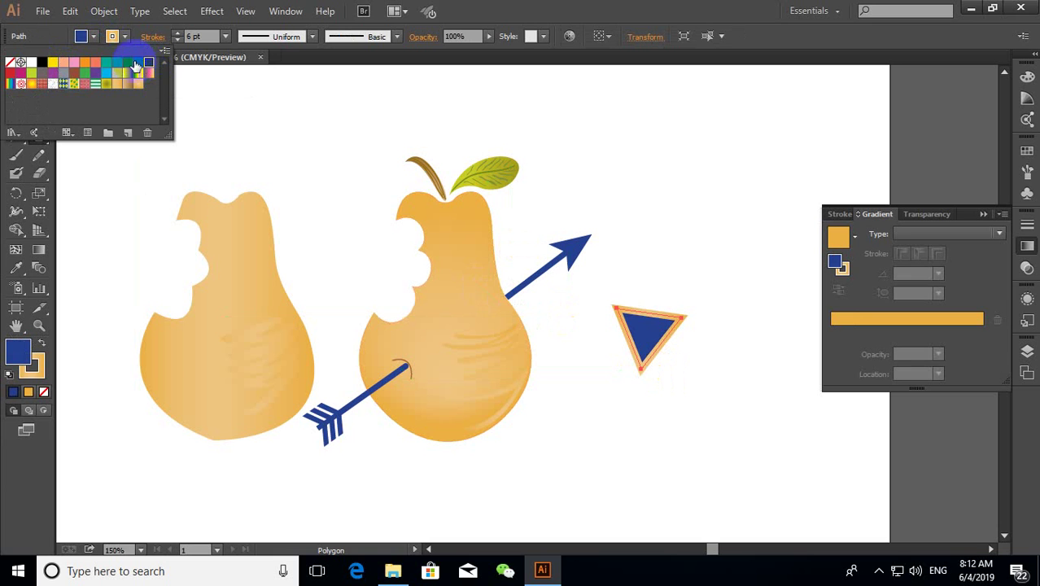
click(120, 36)
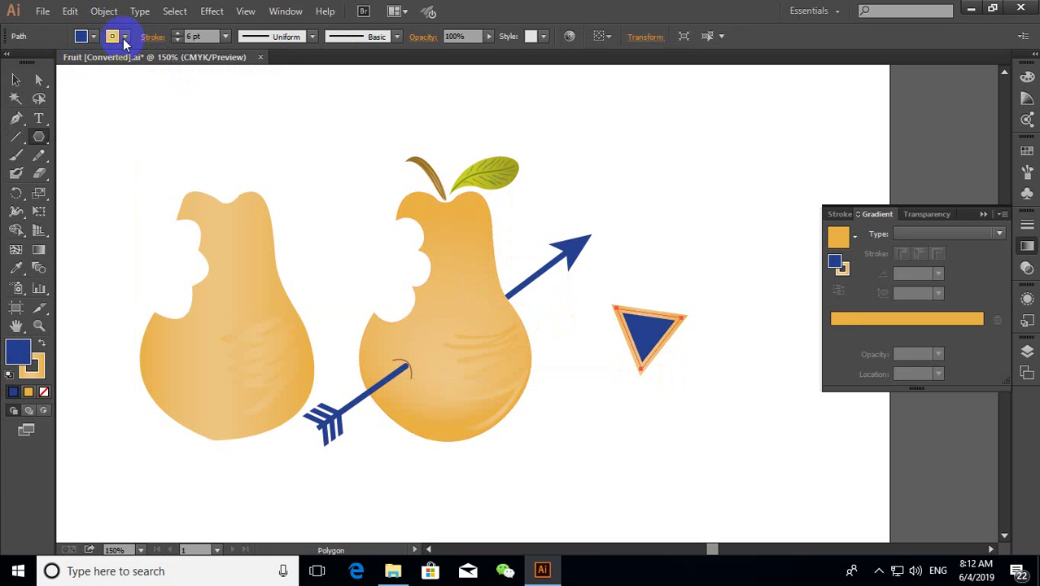
click(121, 36)
click(20, 63)
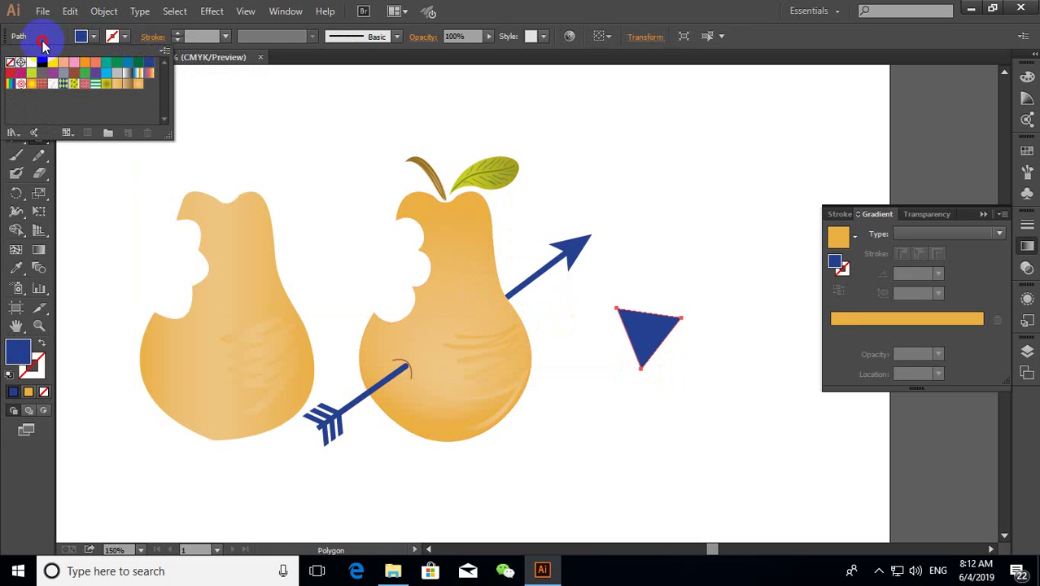
click(38, 27)
click(16, 76)
Step: Add an anchor on the triangle's left edge and pull it inward into a concave arrowhead
click(17, 119)
drag(20, 124, 69, 143)
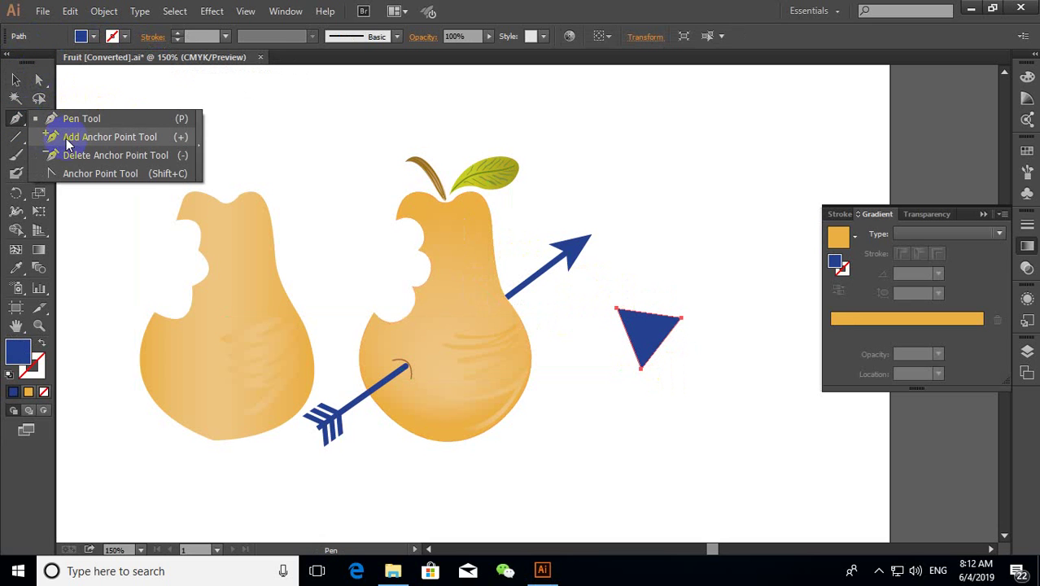
click(69, 143)
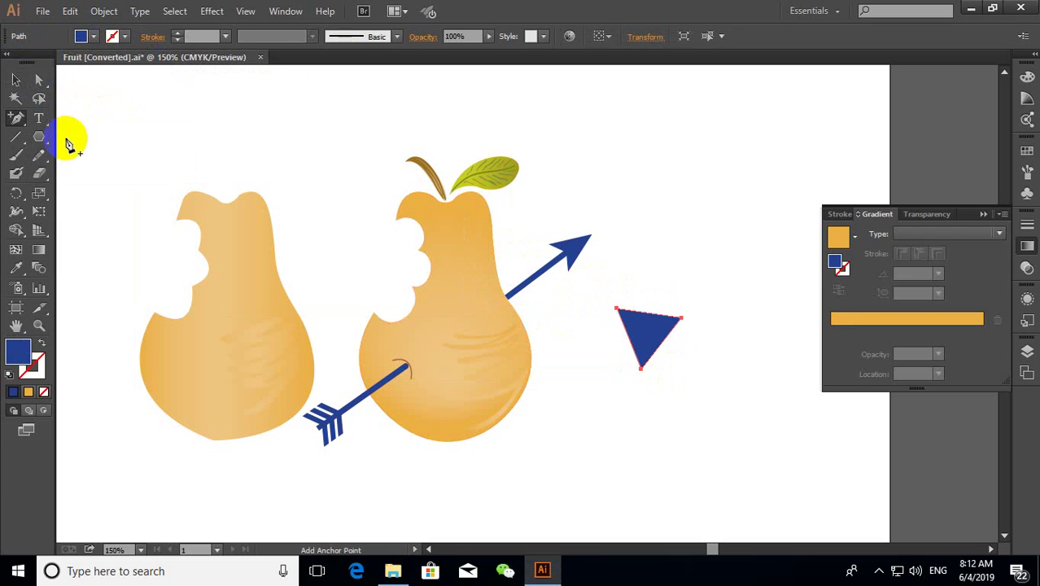
click(631, 342)
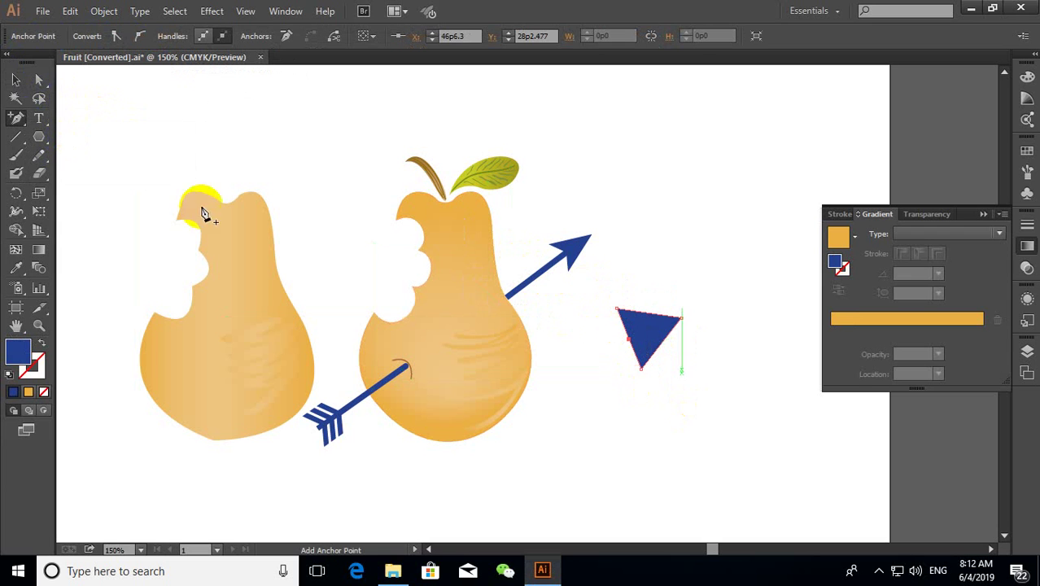
click(38, 80)
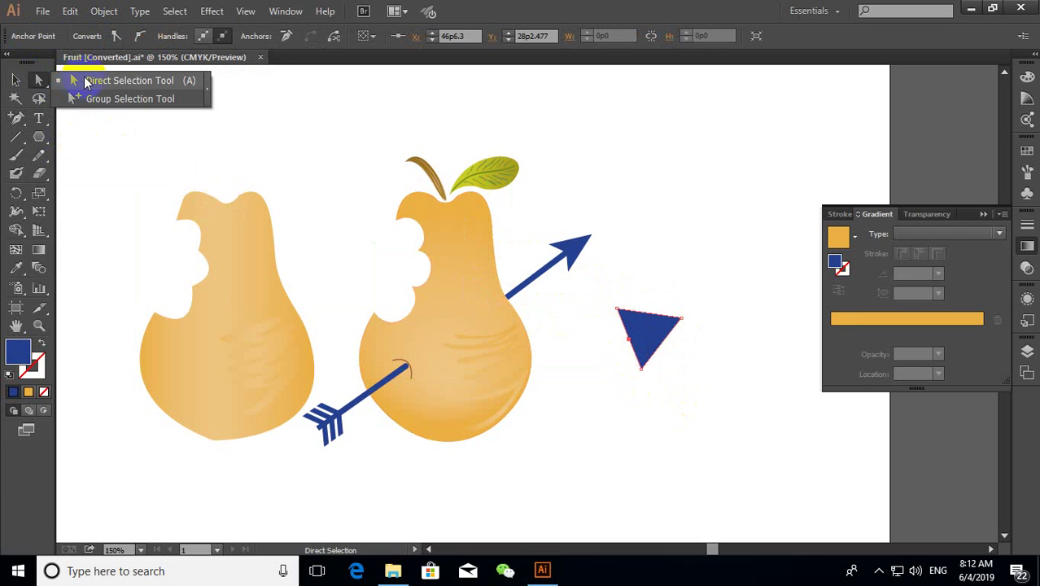
click(82, 84)
drag(631, 344, 643, 333)
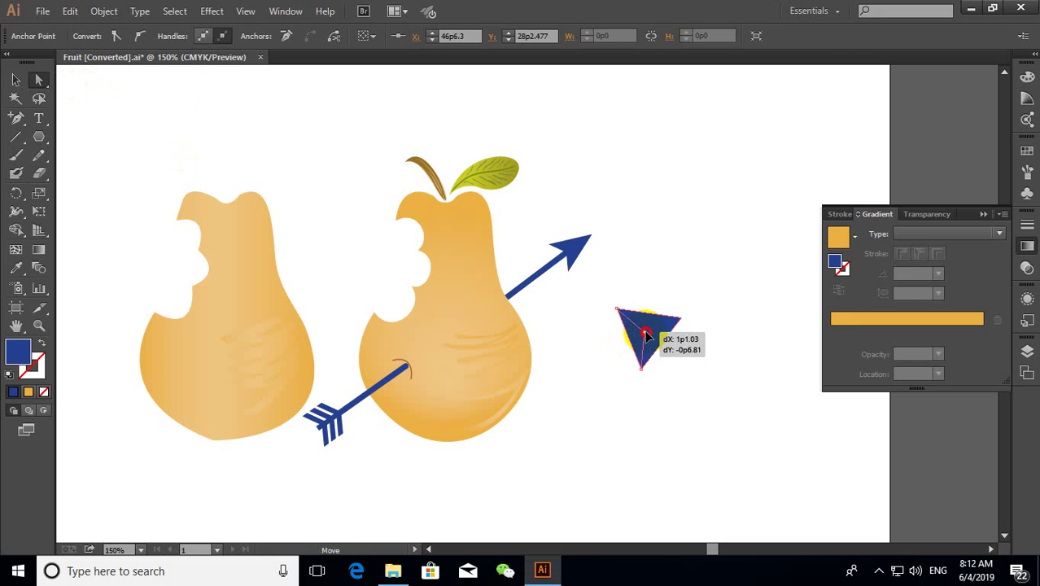
drag(644, 330, 644, 331)
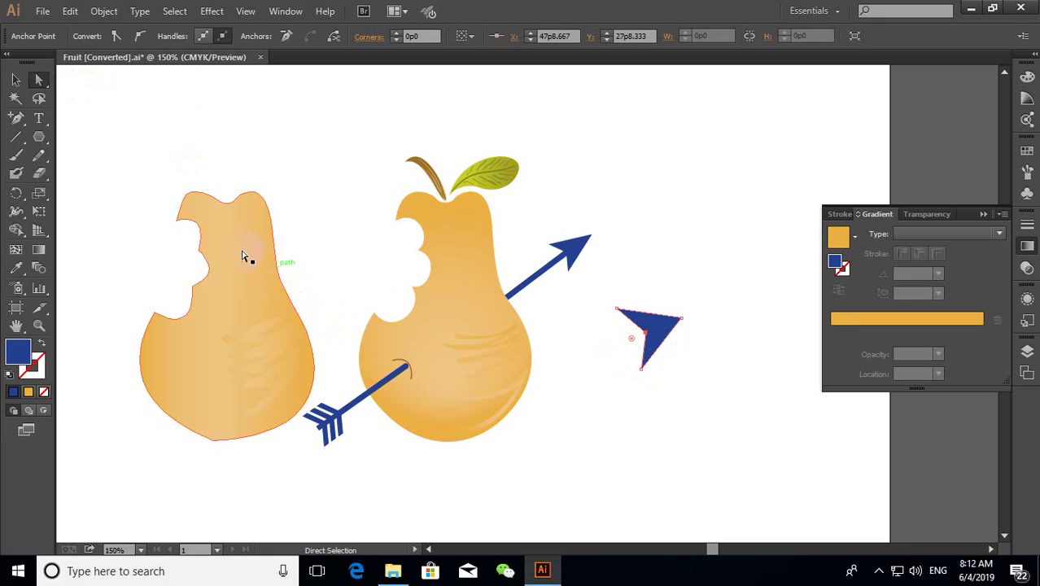
Step: Rotate the arrowhead to point up and to the right
click(15, 78)
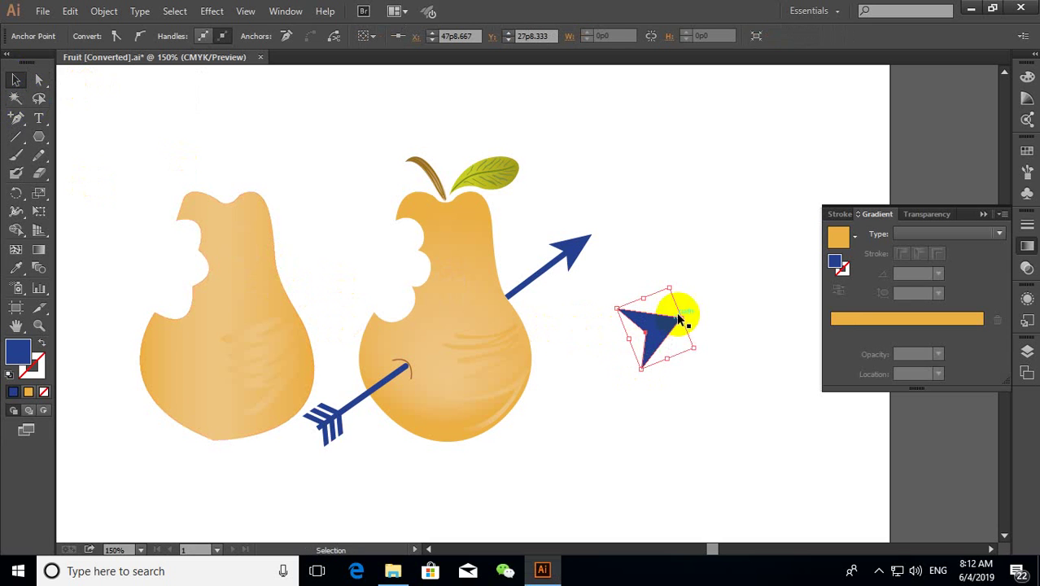
drag(646, 299, 677, 345)
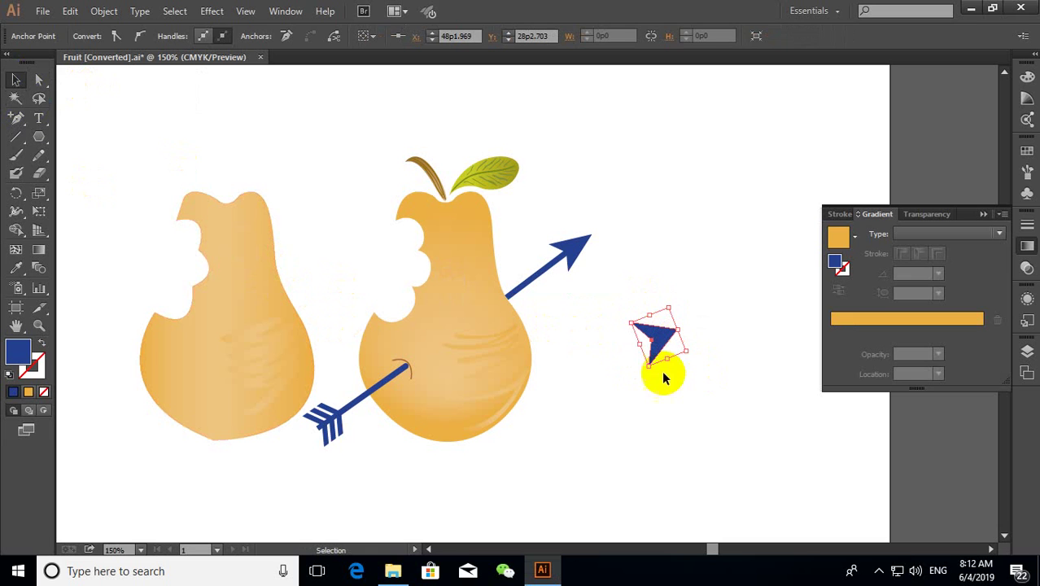
click(600, 438)
click(656, 342)
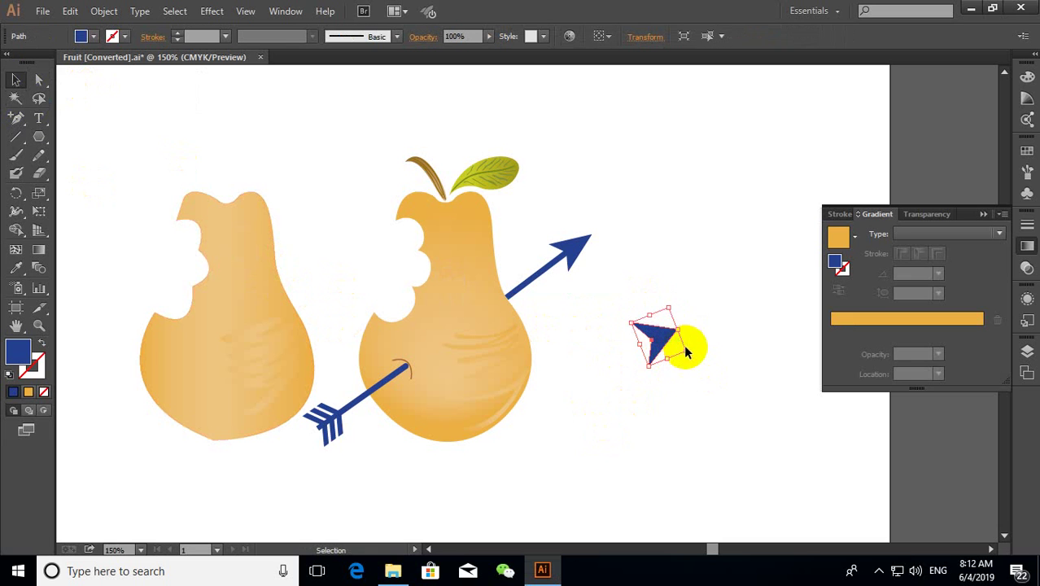
drag(694, 355, 698, 358)
click(512, 355)
Step: Draw a straight line down-left from the new arrowhead's tip with the Line Segment tool
click(17, 137)
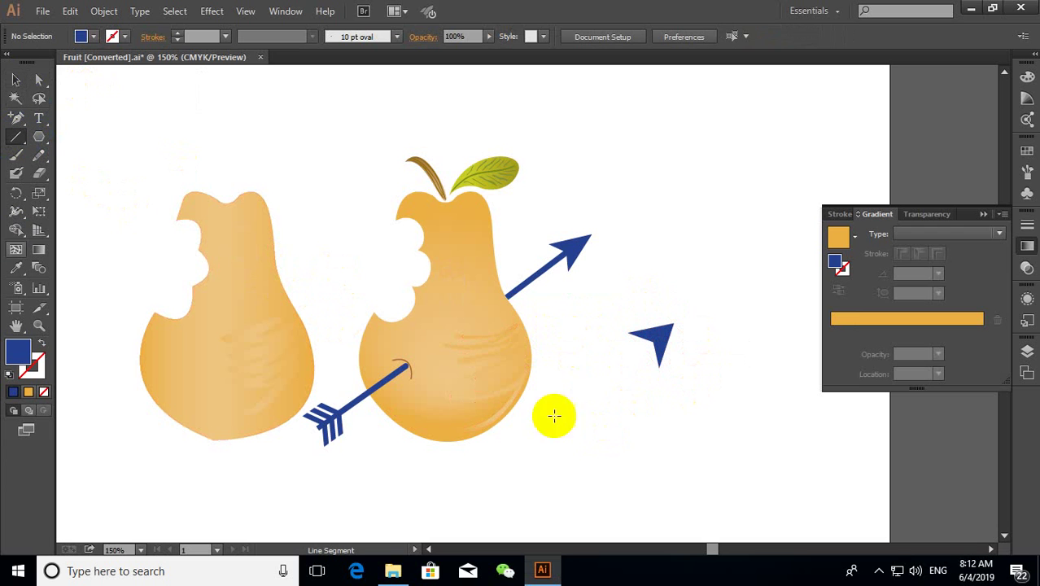
scroll(701, 371, down, 2)
drag(652, 286, 510, 429)
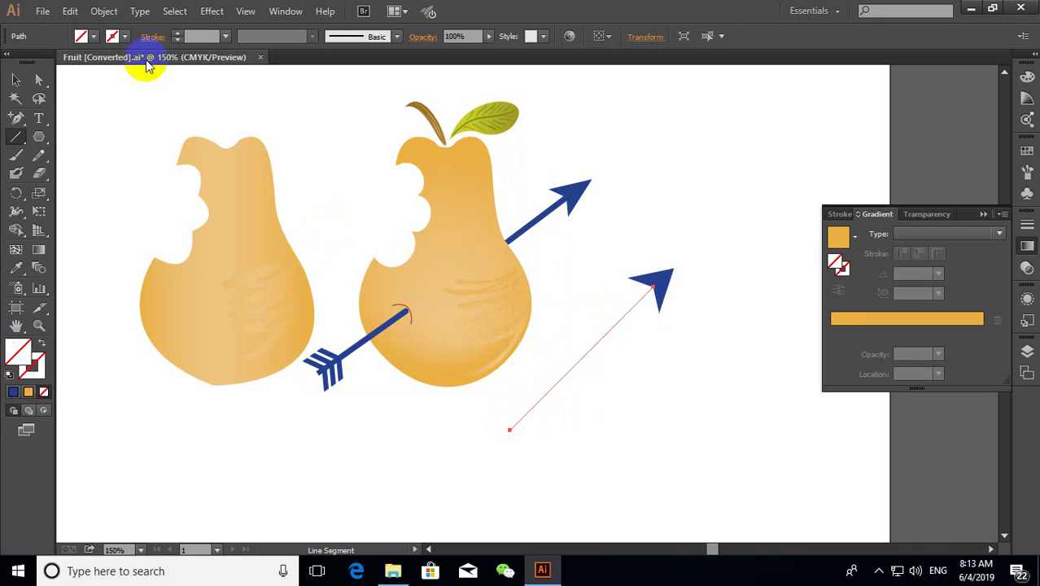
Step: Give the line a dark-blue stroke at 5 pt weight, then deselect the finished arrow
click(112, 36)
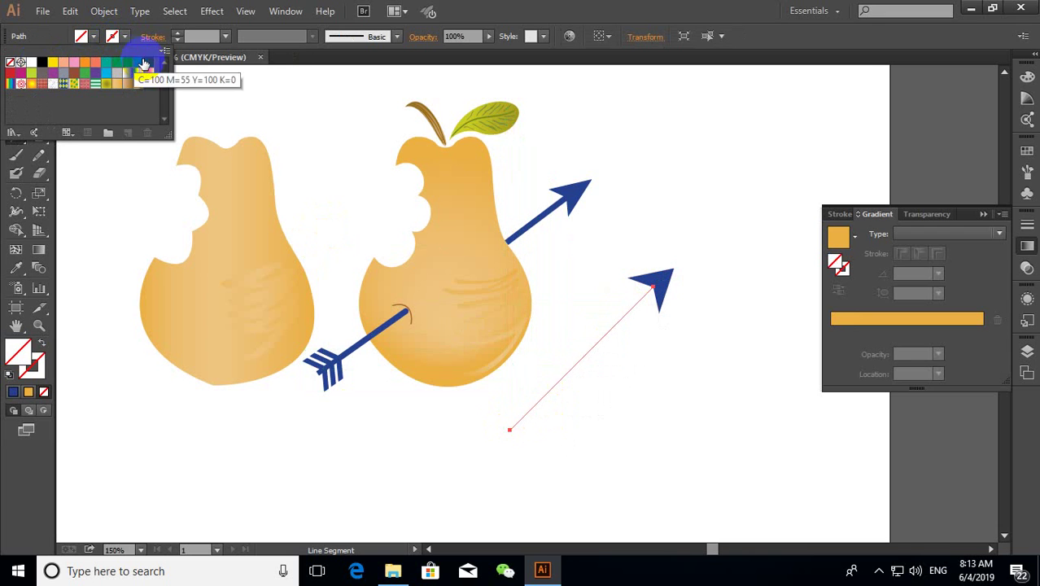
click(148, 64)
click(178, 34)
click(177, 34)
click(178, 34)
click(178, 34)
click(15, 79)
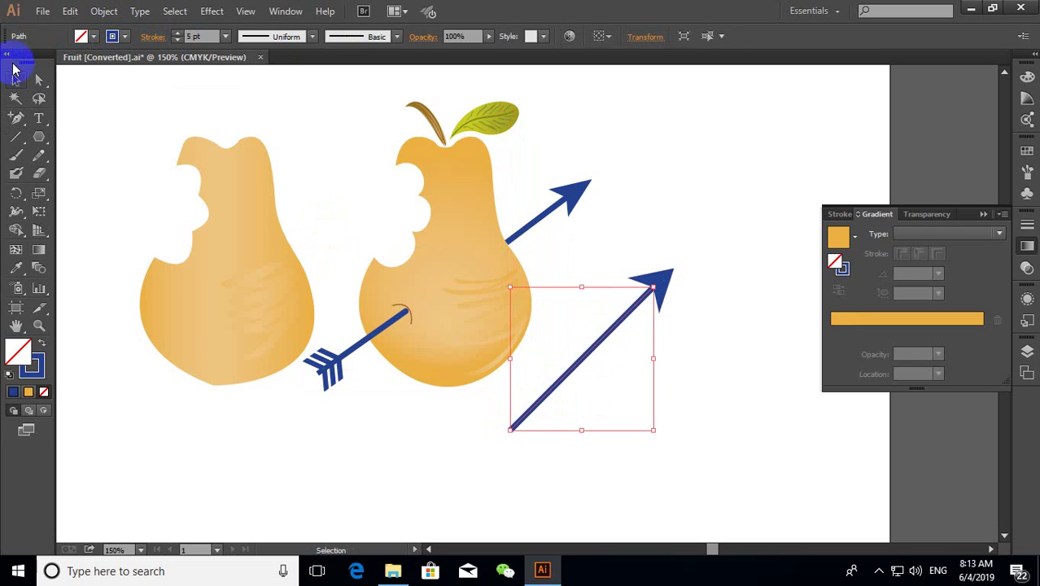
click(715, 392)
Step: Add a short curved pen segment just left of the lower arrow's tail
scroll(616, 380, down, 2)
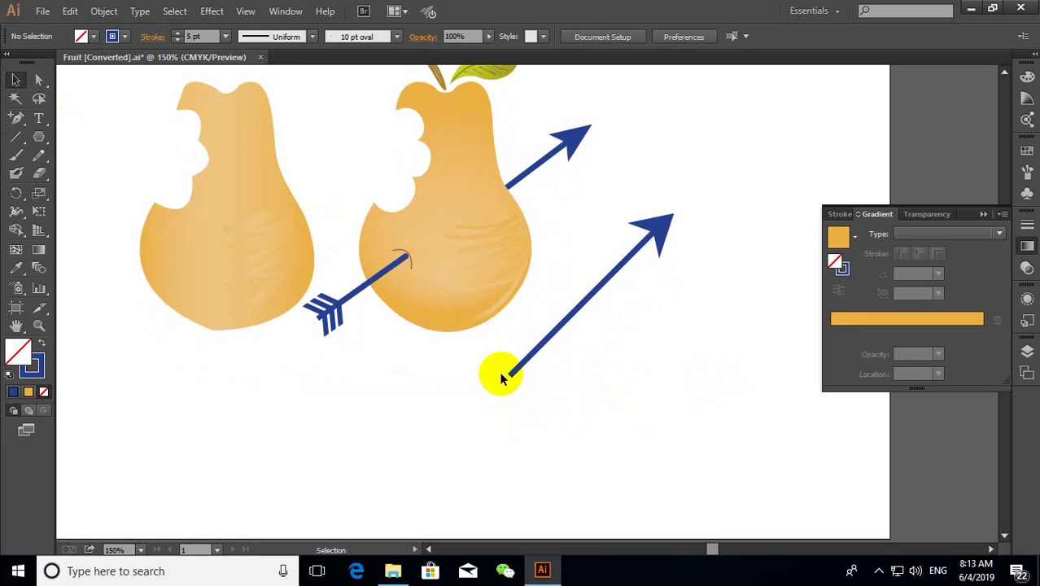
mouse_move(342, 308)
mouse_down()
mouse_move(359, 319)
mouse_move(340, 312)
mouse_up()
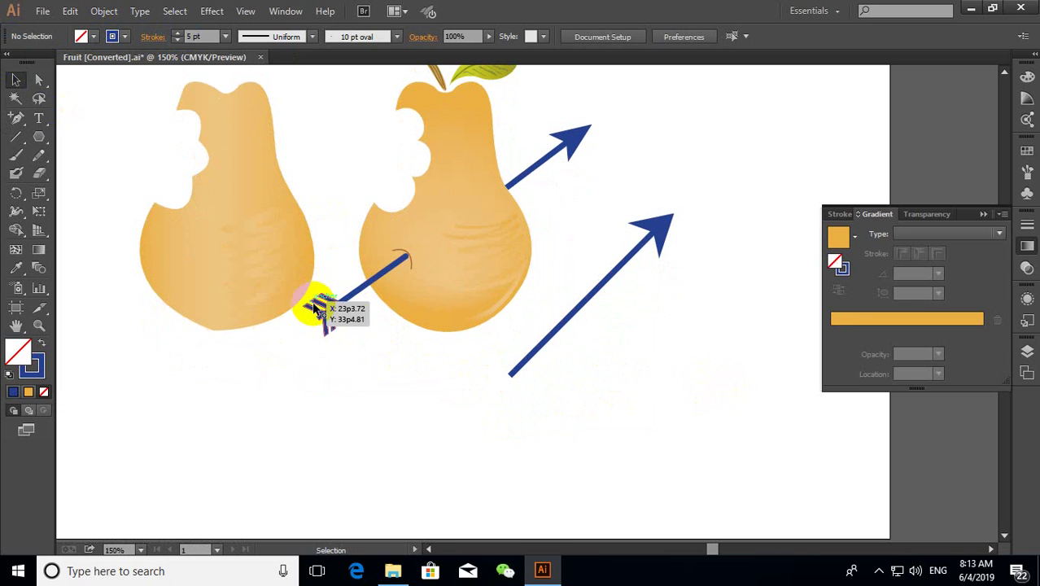
drag(38, 137, 70, 141)
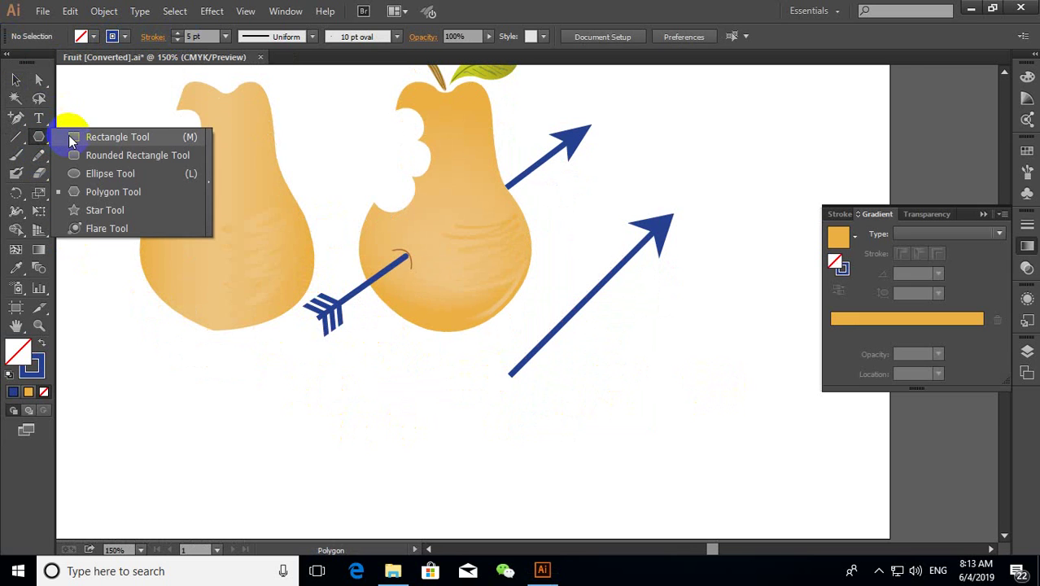
click(16, 118)
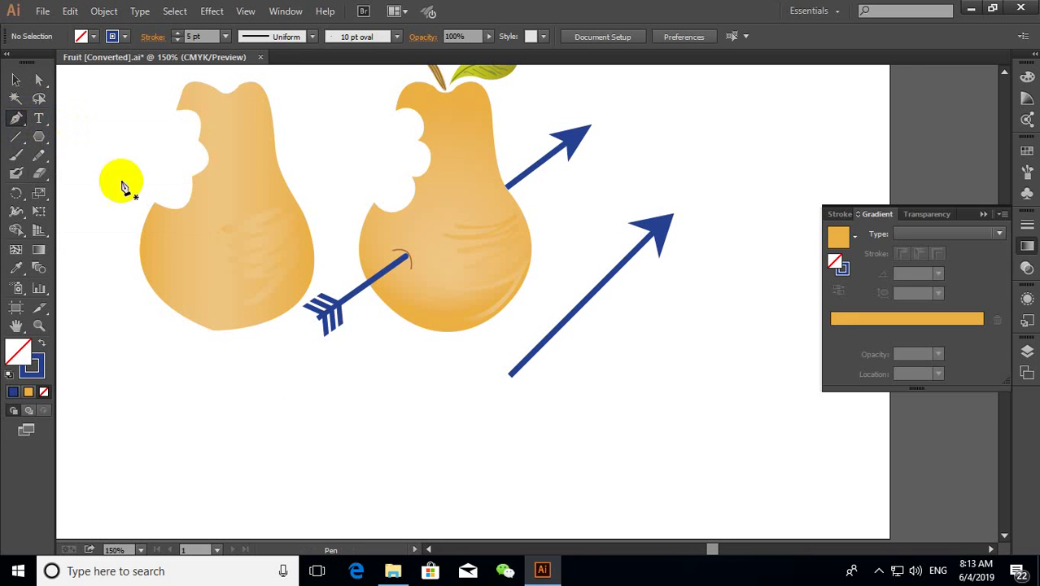
click(508, 379)
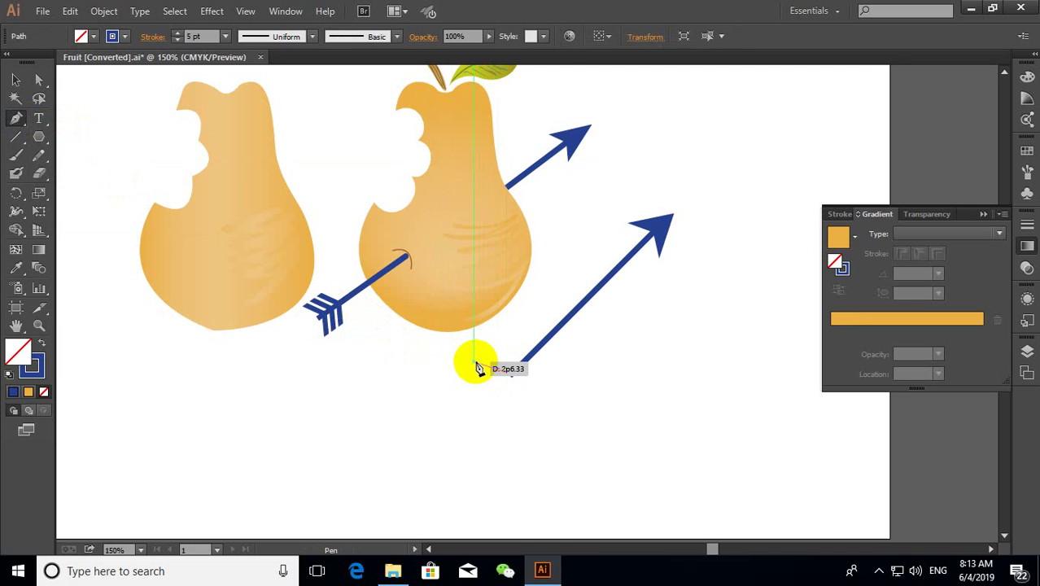
click(478, 368)
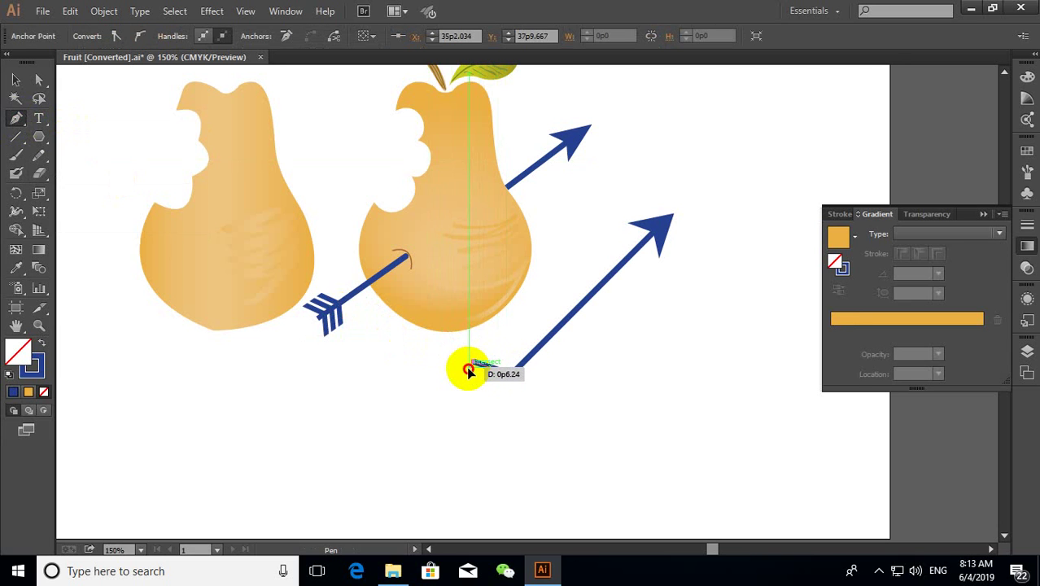
drag(469, 372, 503, 387)
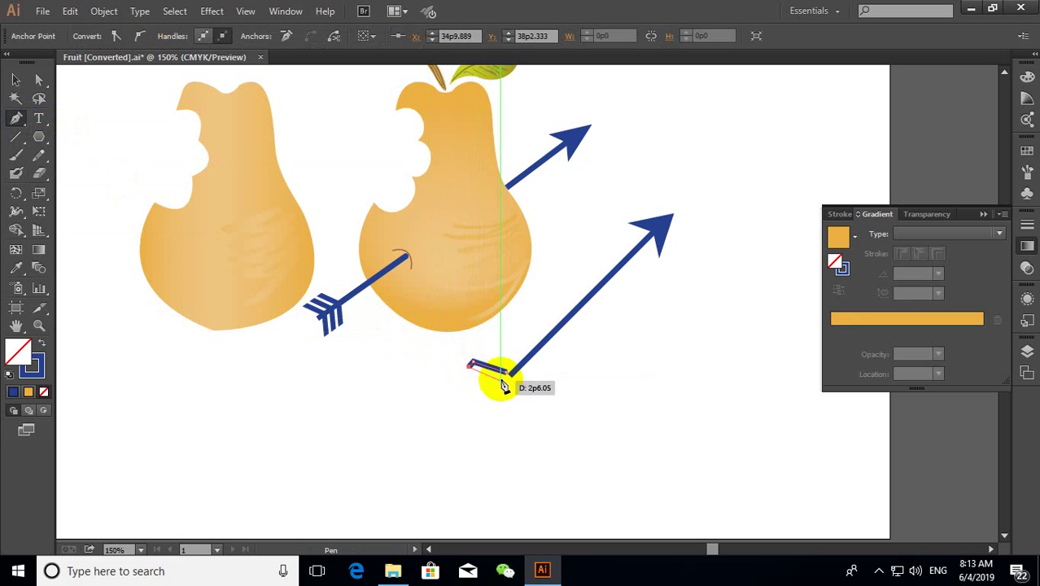
mouse_move(503, 388)
mouse_down()
mouse_move(476, 383)
mouse_move(491, 371)
mouse_up()
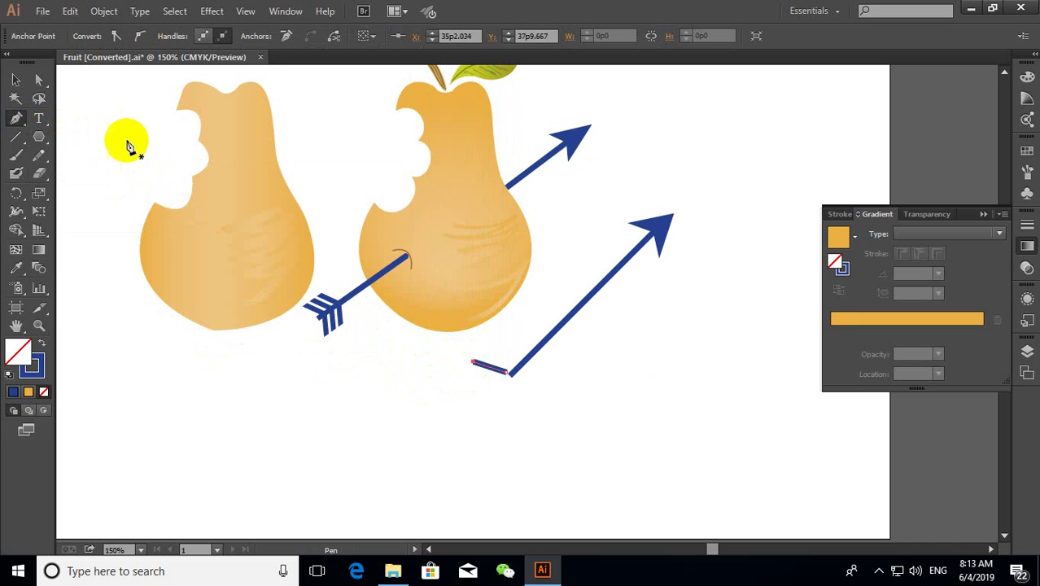
click(16, 79)
click(341, 442)
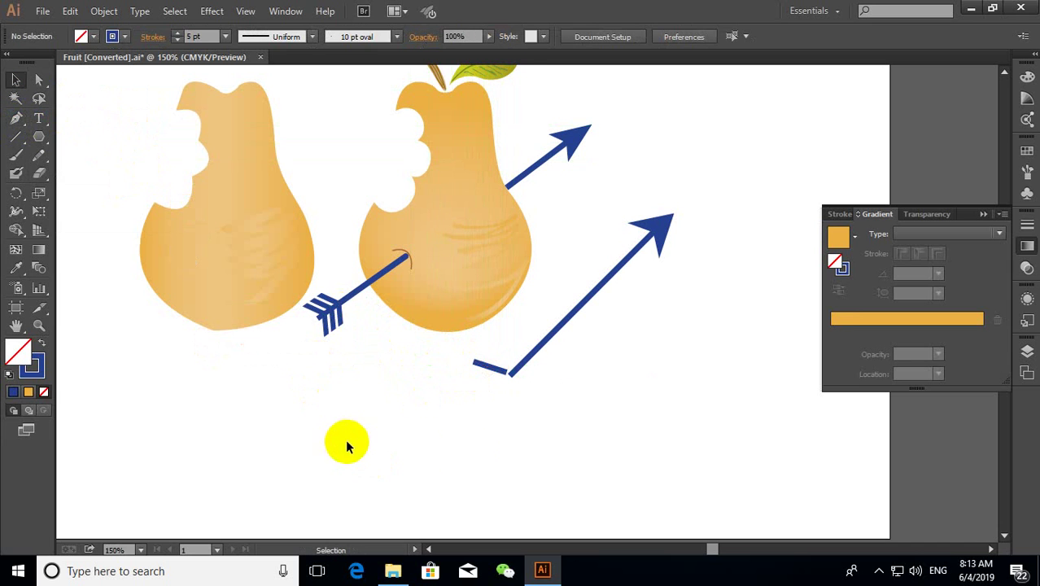
Step: Move the upper short feather line down beside the bottom feather line
click(485, 371)
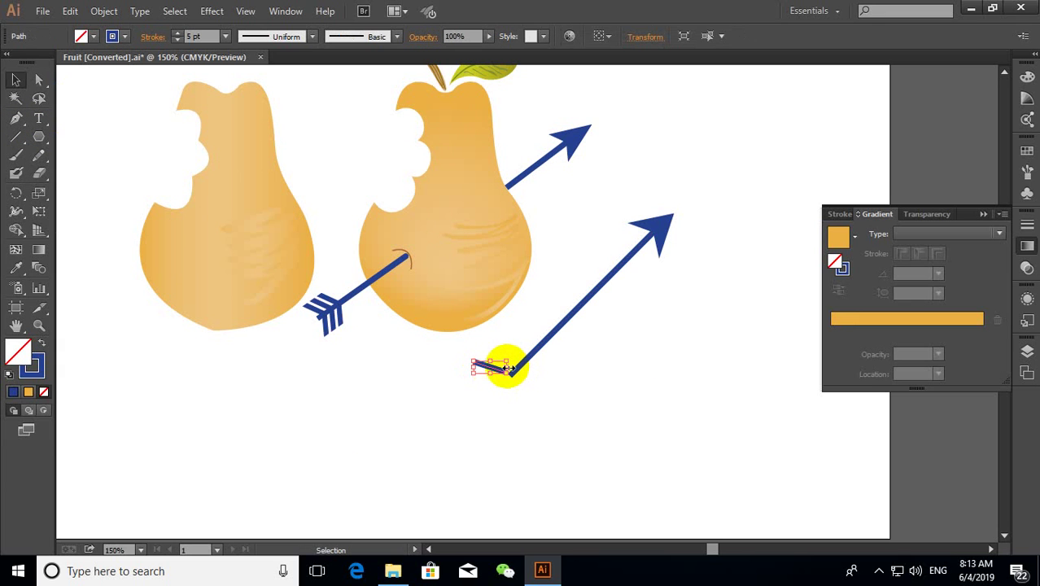
click(541, 401)
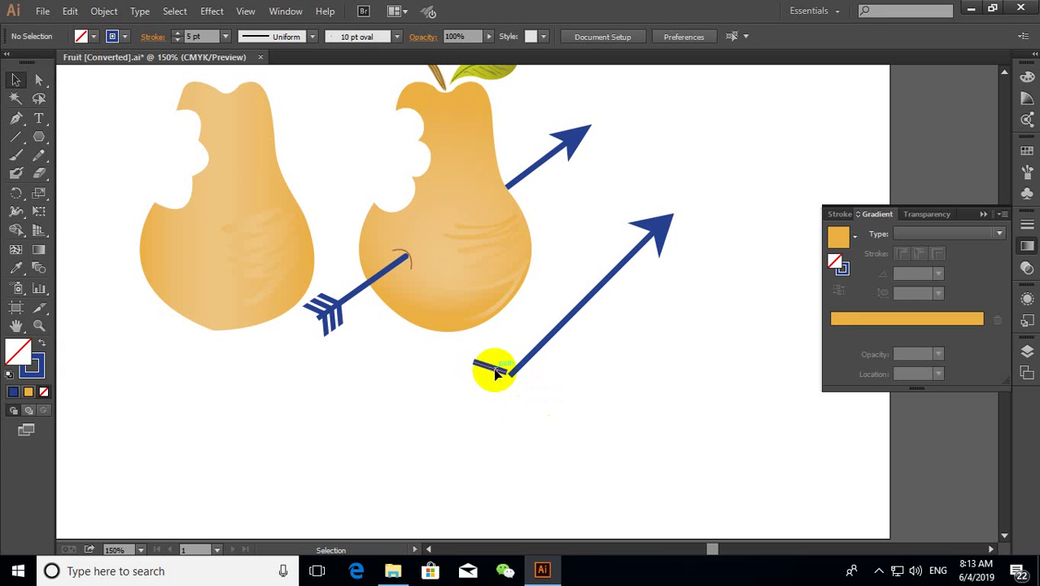
click(494, 372)
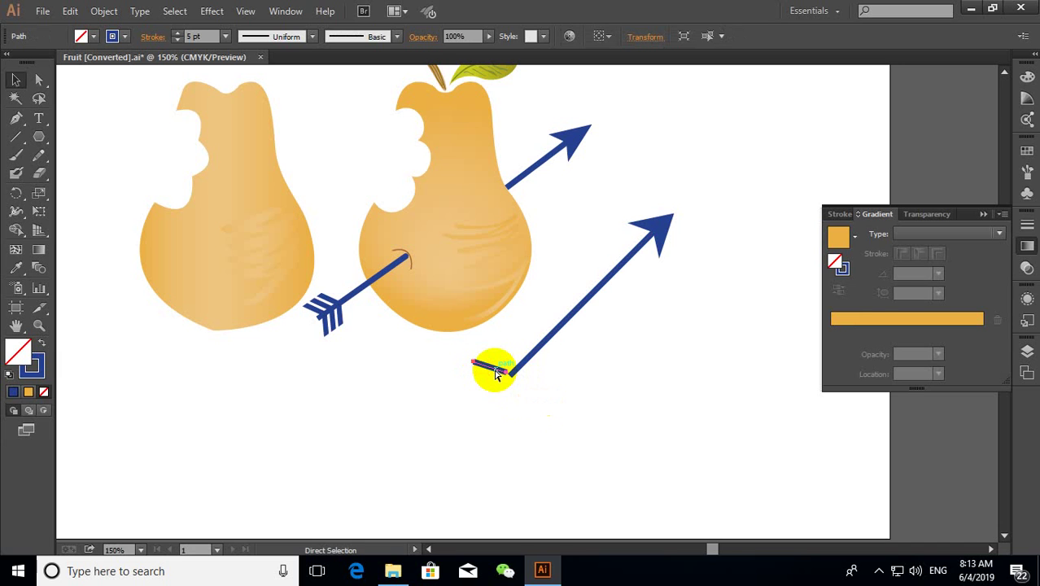
click(584, 361)
drag(529, 303, 485, 378)
click(512, 411)
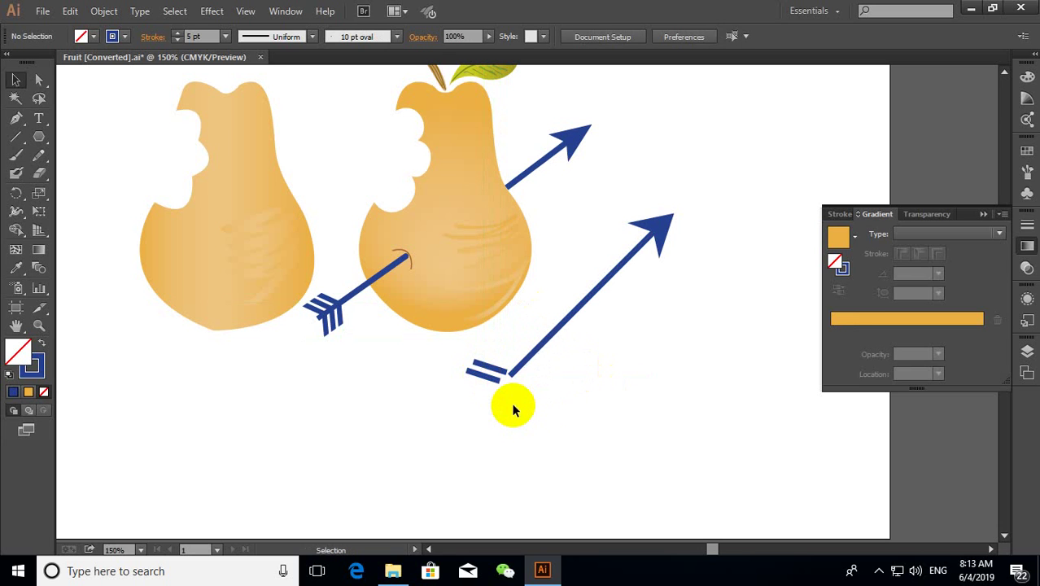
click(488, 377)
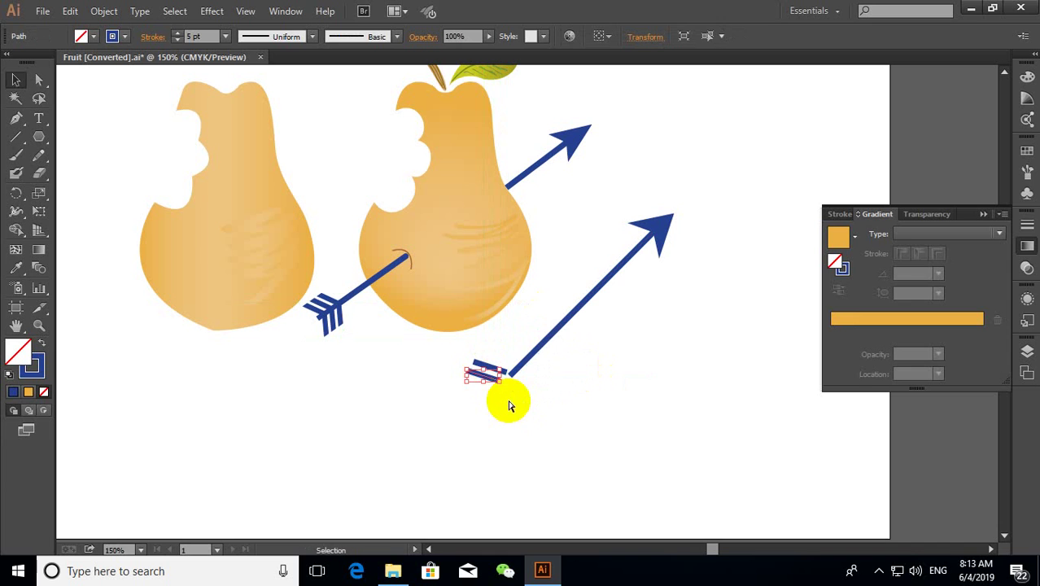
click(515, 324)
Step: Align the third feather line at the arrow tail and select all three
mouse_move(525, 308)
mouse_down()
mouse_move(472, 390)
mouse_move(481, 378)
mouse_up()
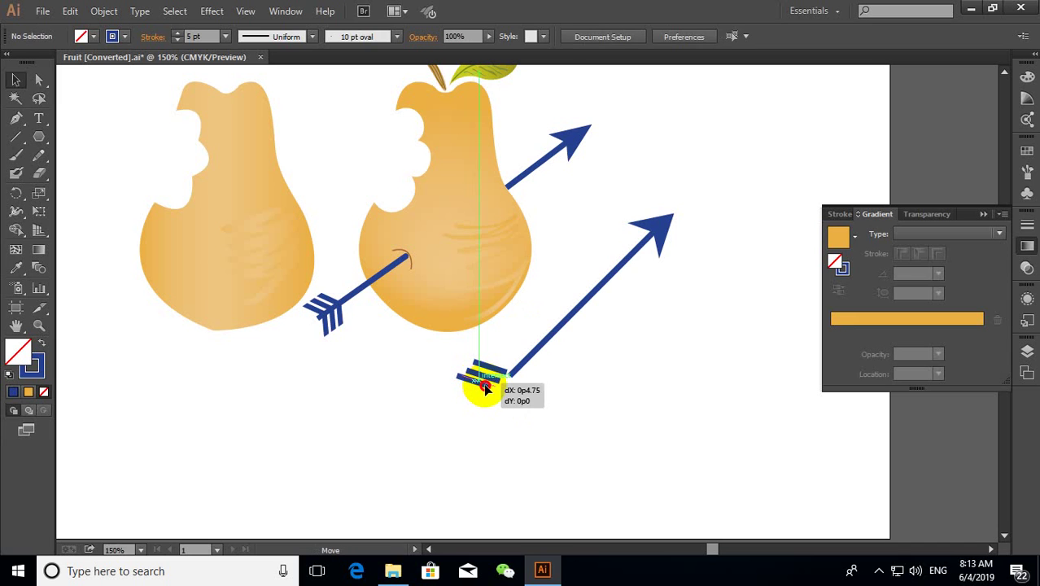
click(495, 406)
click(491, 388)
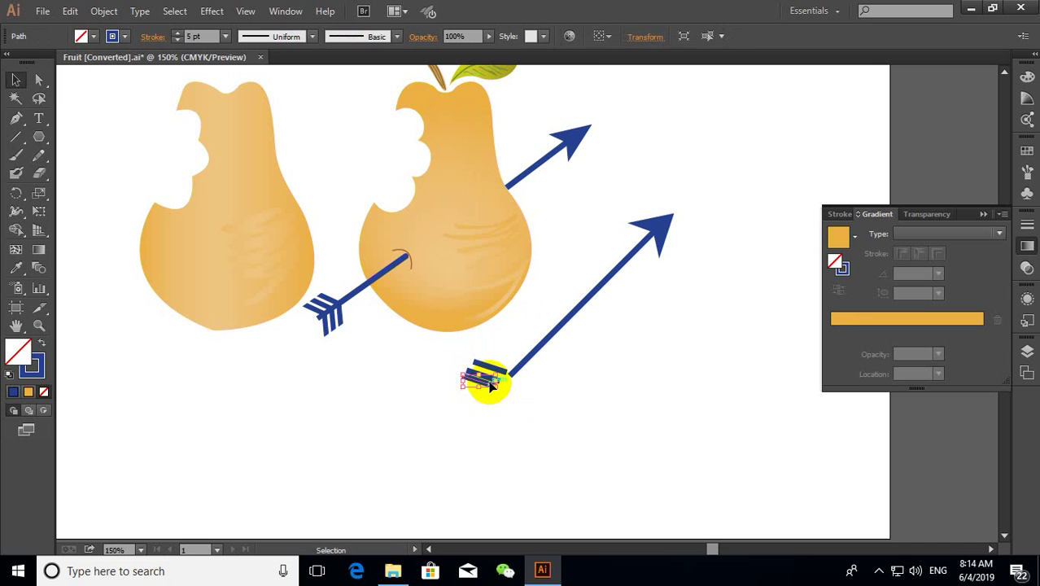
click(545, 405)
drag(494, 387, 491, 372)
click(494, 371)
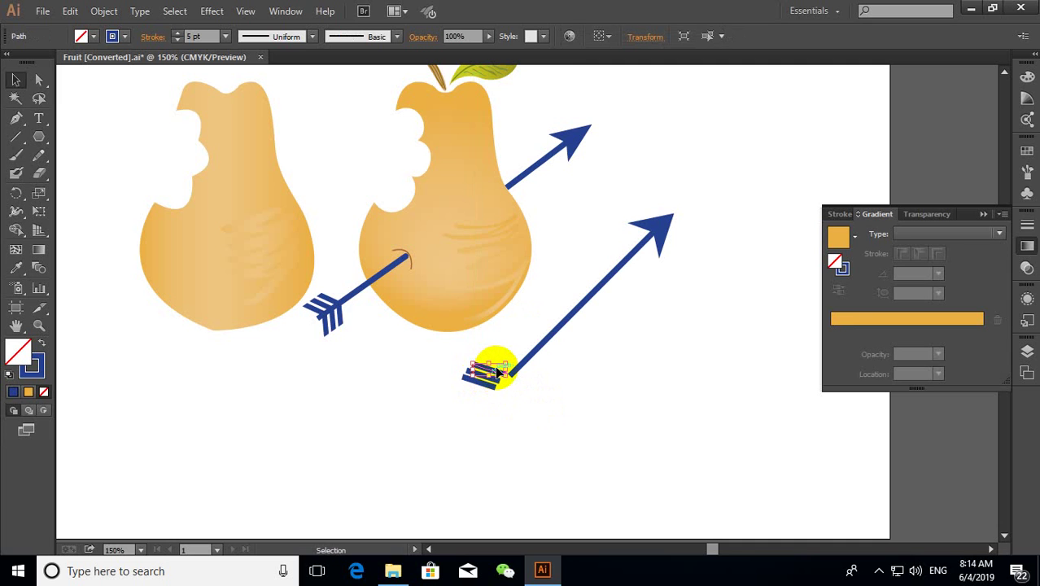
click(515, 404)
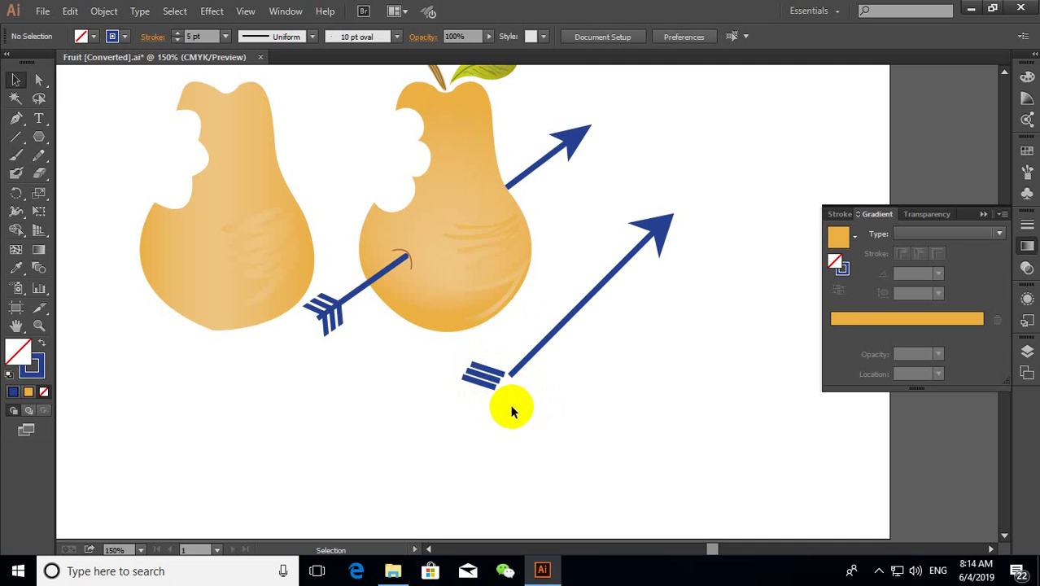
drag(446, 352, 502, 411)
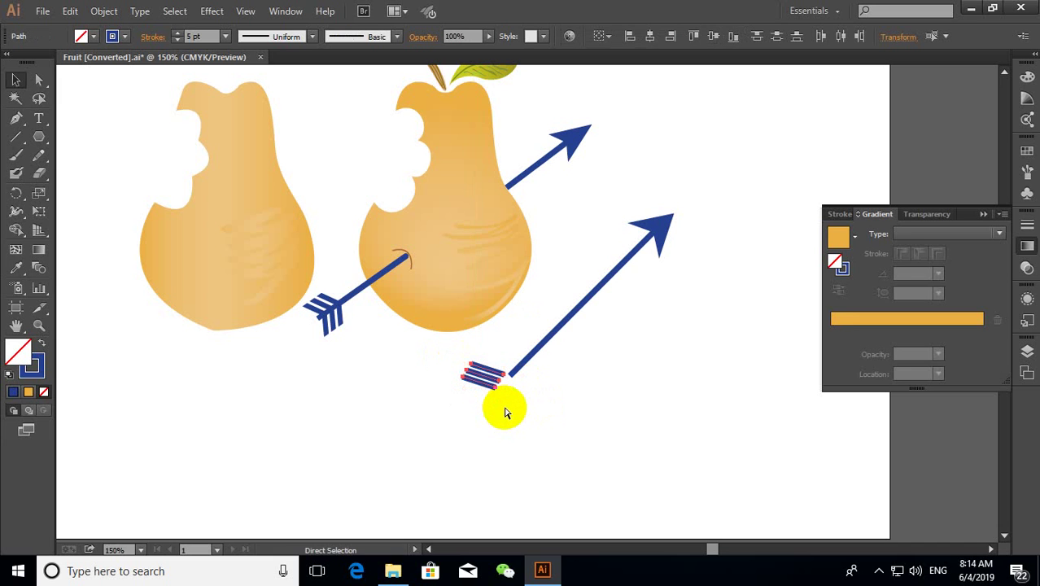
Step: Copy and paste the feather lines, group the copy, and move it down
key(ctrl+c)
key(ctrl+v)
right_click(533, 303)
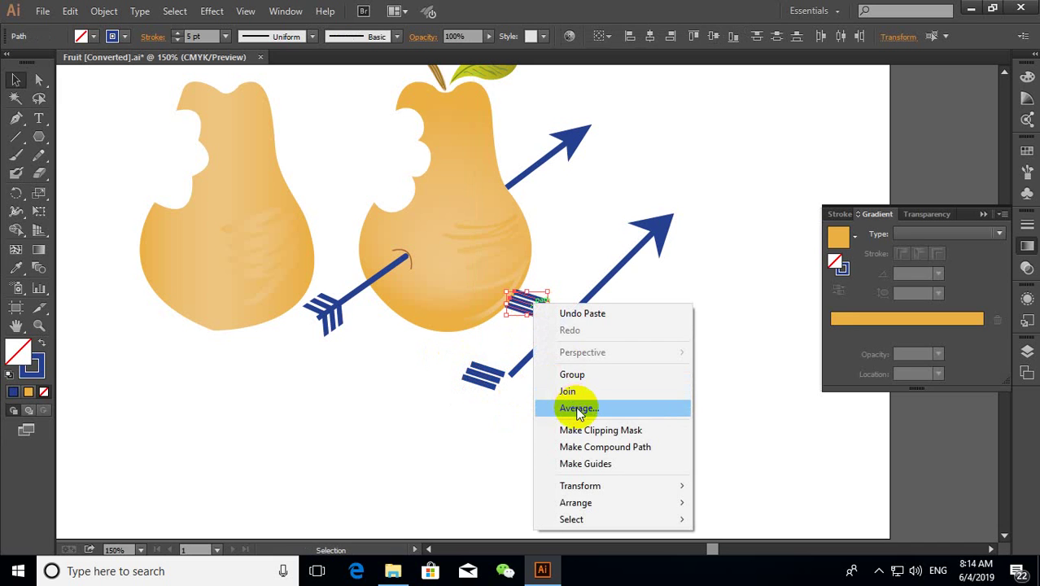
click(572, 374)
mouse_move(521, 298)
mouse_down()
mouse_move(508, 408)
mouse_move(510, 394)
mouse_move(542, 424)
mouse_move(518, 400)
mouse_up()
Step: Rotate the grouped feather copy 180° with preview on
right_click(520, 402)
mouse_move(566, 508)
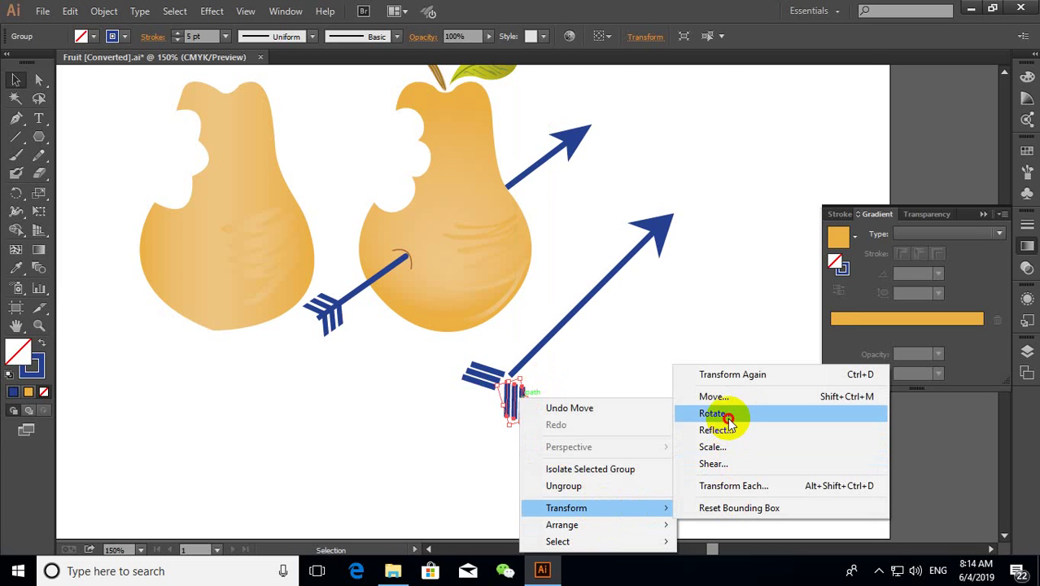
click(727, 415)
drag(503, 192, 393, 100)
click(287, 214)
double_click(368, 154)
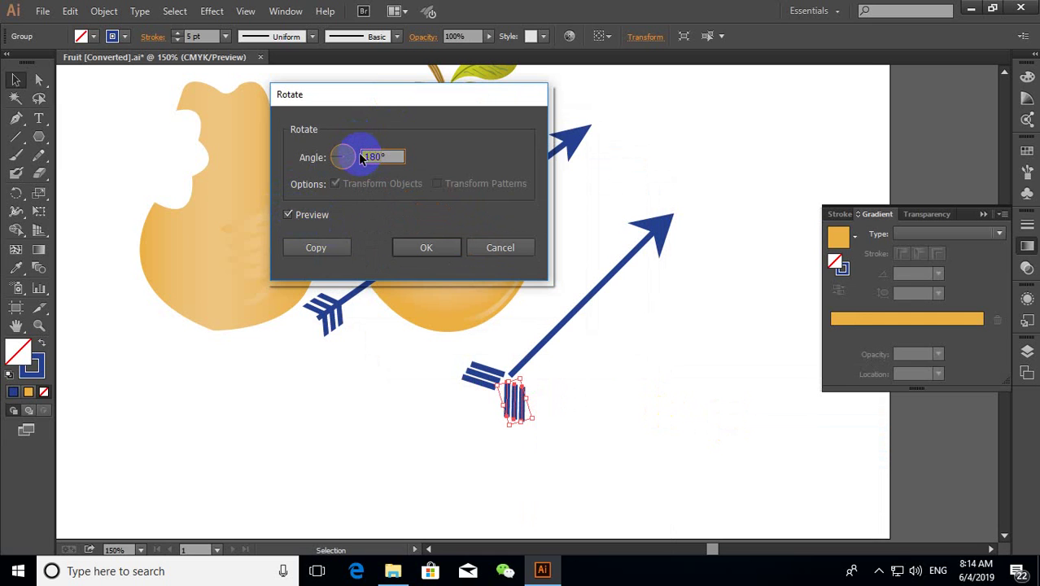
key(Return)
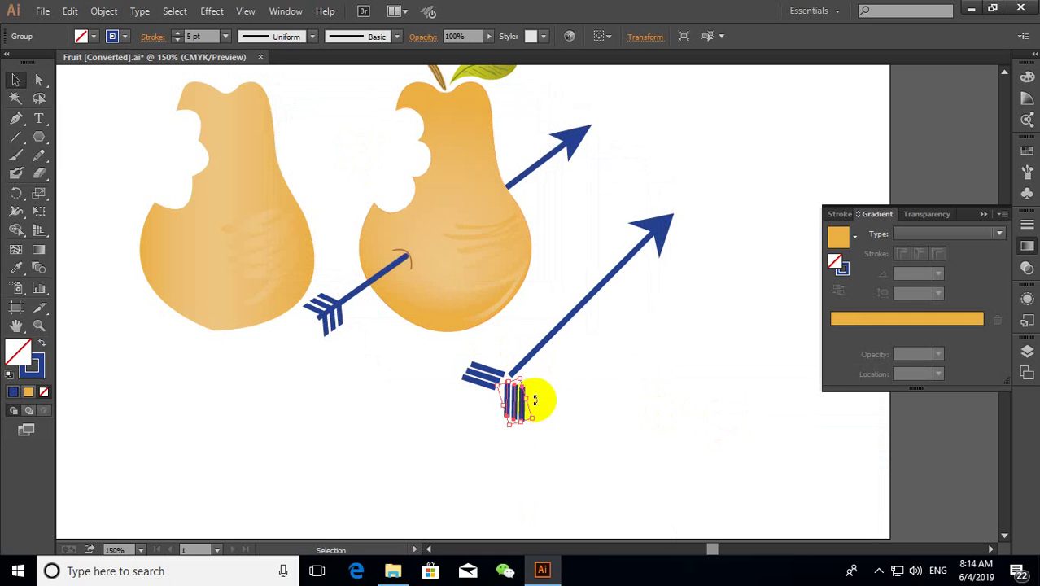
Step: Position the mirrored feathers at the right arrow's tail to form V-shaped fletching
mouse_move(528, 401)
mouse_down()
mouse_move(502, 415)
mouse_move(519, 398)
mouse_up()
drag(526, 396, 530, 384)
click(520, 419)
mouse_move(441, 355)
mouse_down()
mouse_move(493, 390)
mouse_move(495, 360)
mouse_move(507, 374)
mouse_move(500, 362)
mouse_up()
click(499, 403)
click(489, 397)
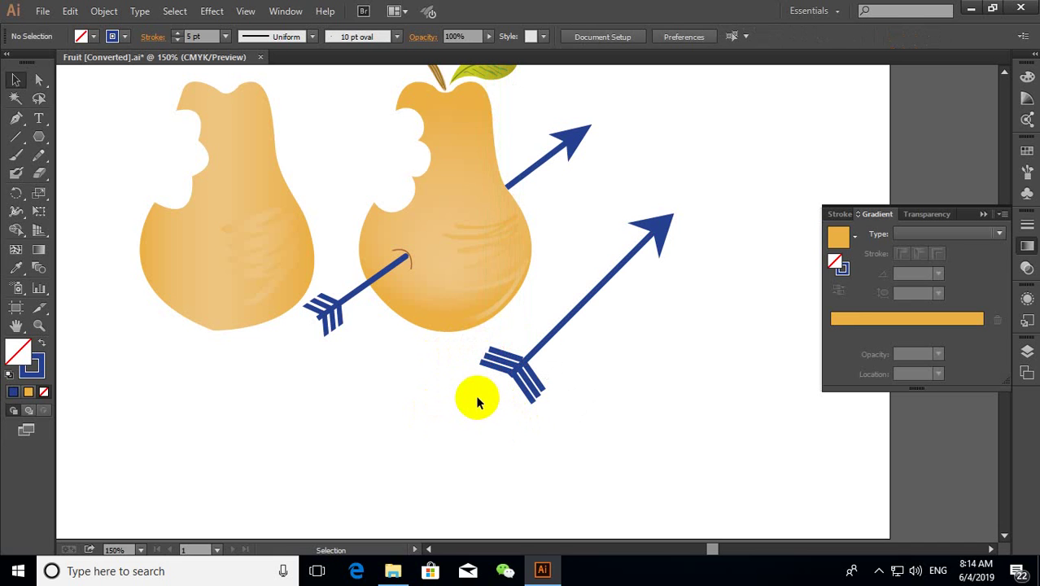
drag(501, 392, 489, 401)
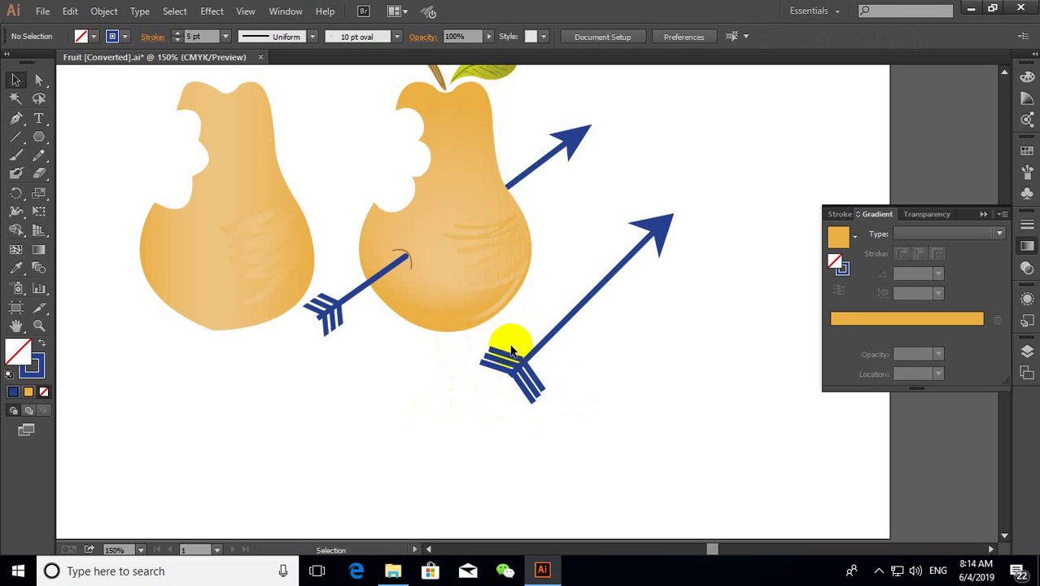
Step: Ungroup the left arrow and drag its fletching down-left away from the pear
click(339, 319)
click(345, 345)
click(334, 314)
right_click(334, 314)
click(327, 398)
click(326, 403)
drag(325, 325, 298, 370)
Step: Reselect the detached fletching below the pears, then clear the selection
right_click(301, 374)
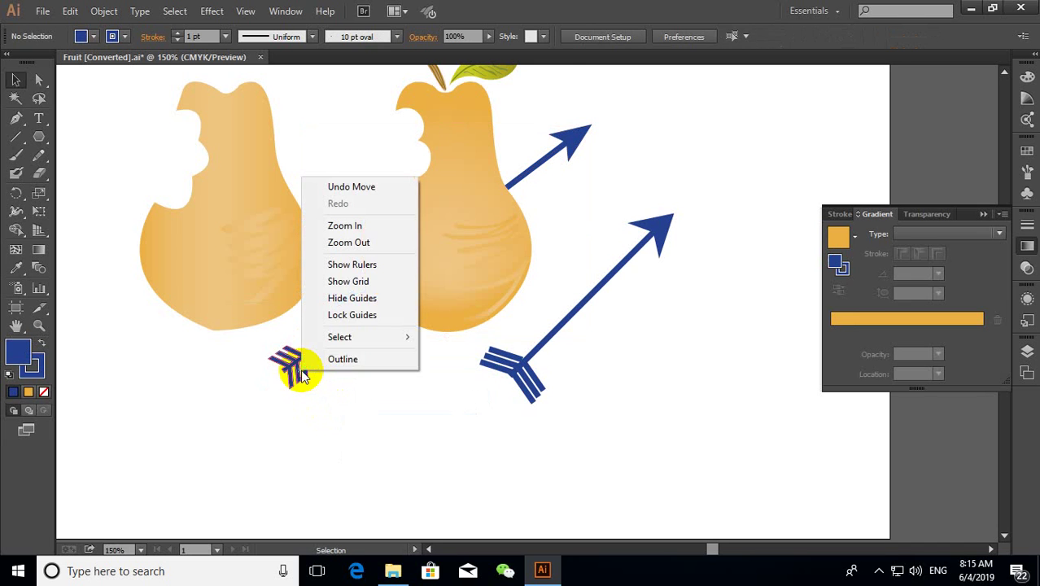
click(298, 367)
right_click(301, 368)
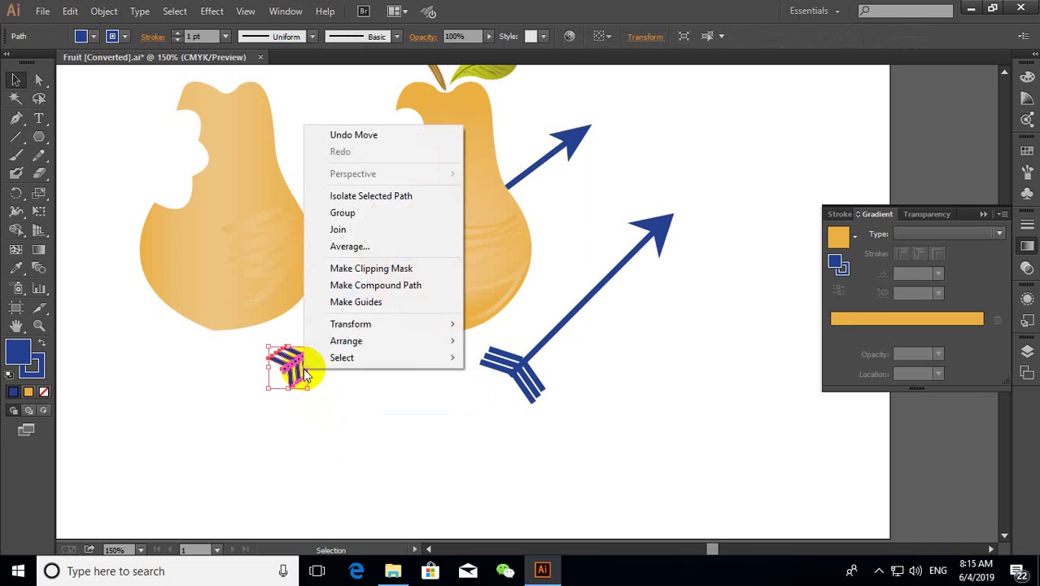
click(355, 430)
click(350, 419)
click(305, 373)
right_click(307, 375)
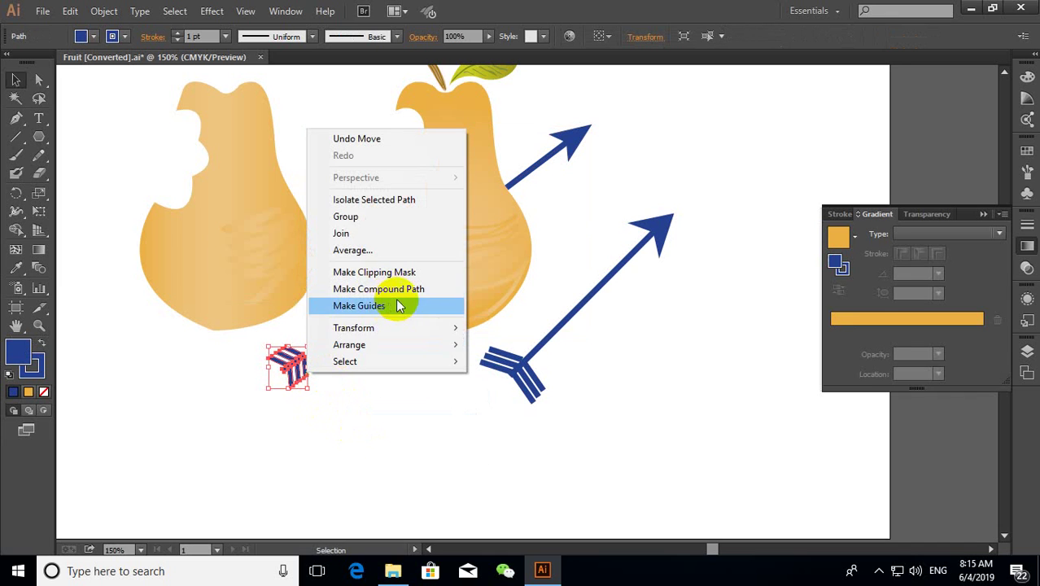
click(337, 397)
click(301, 370)
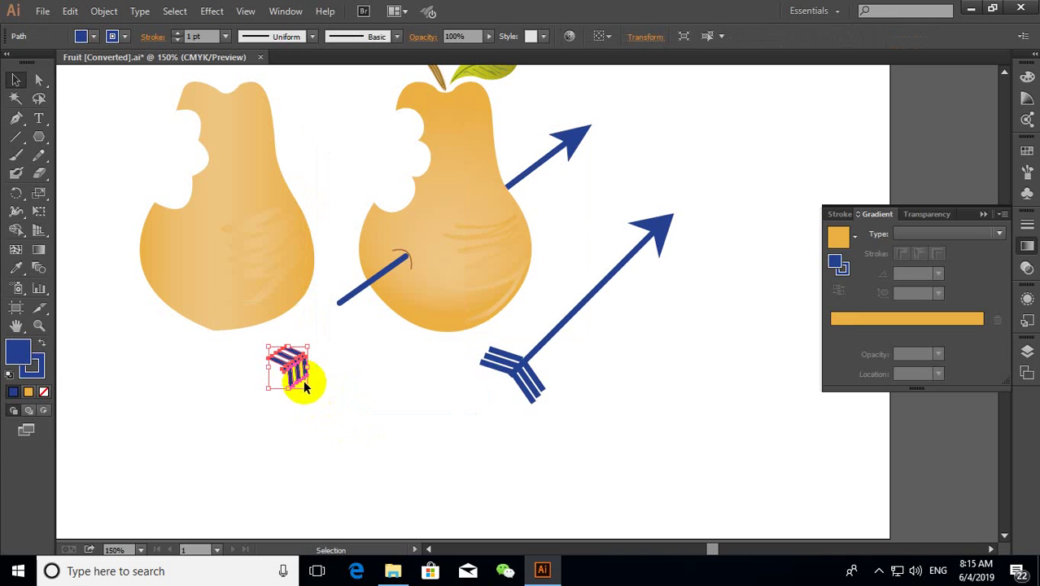
click(335, 401)
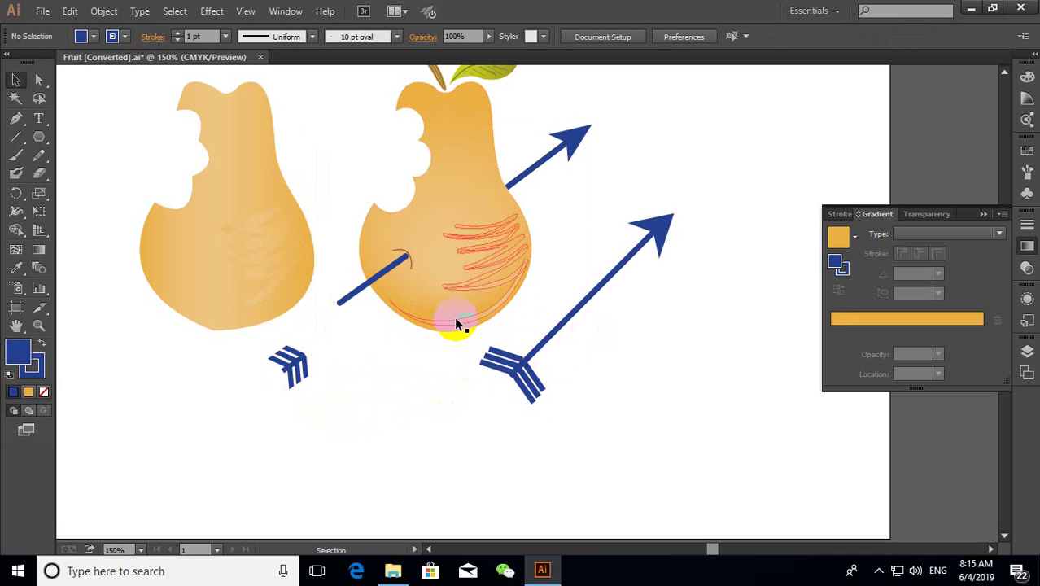
scroll(455, 324, up, 2)
scroll(454, 322, up, 1)
scroll(407, 293, up, 1)
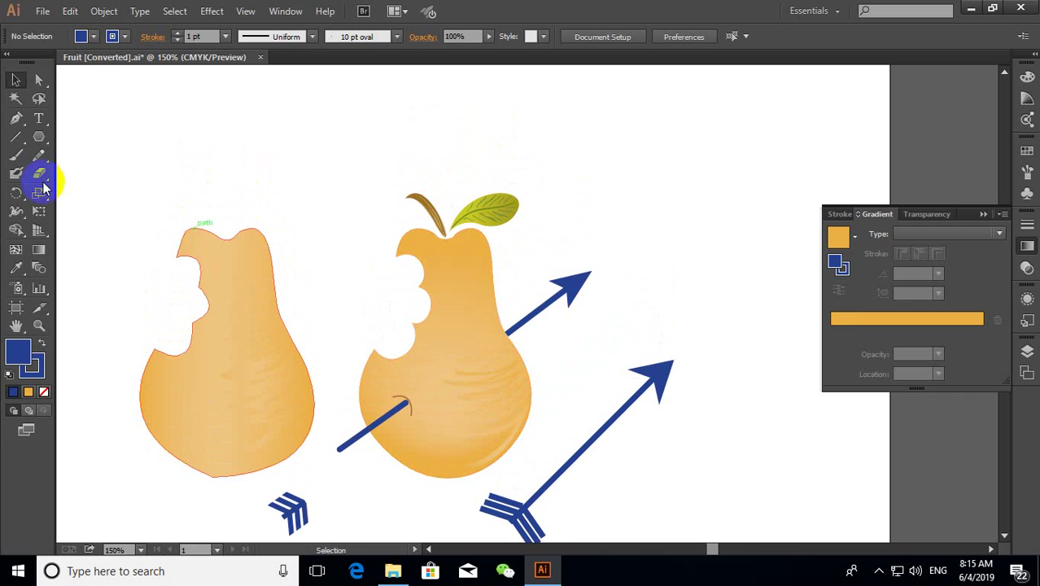
click(17, 160)
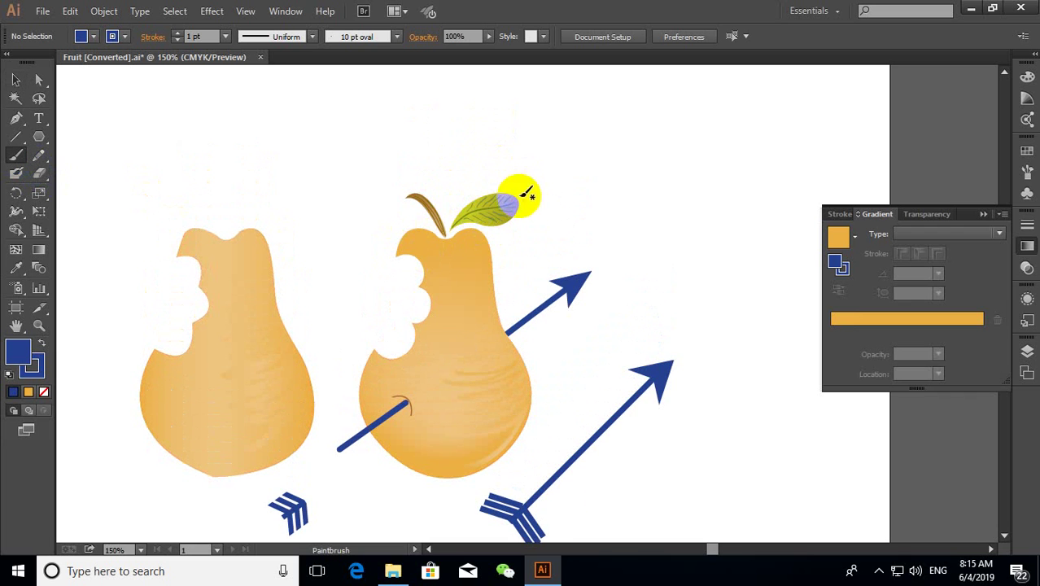
drag(274, 264, 272, 266)
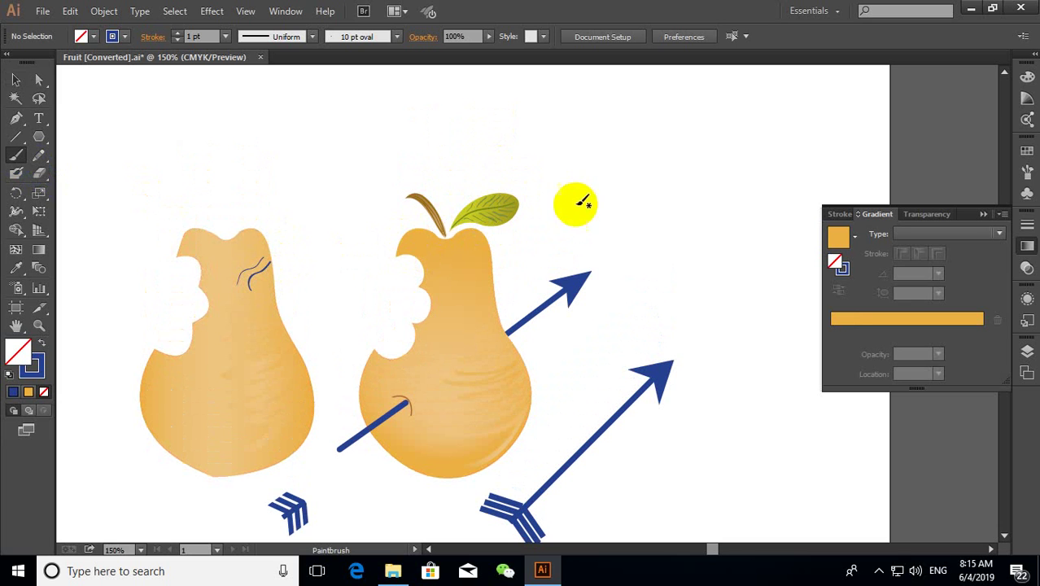
click(37, 81)
click(14, 81)
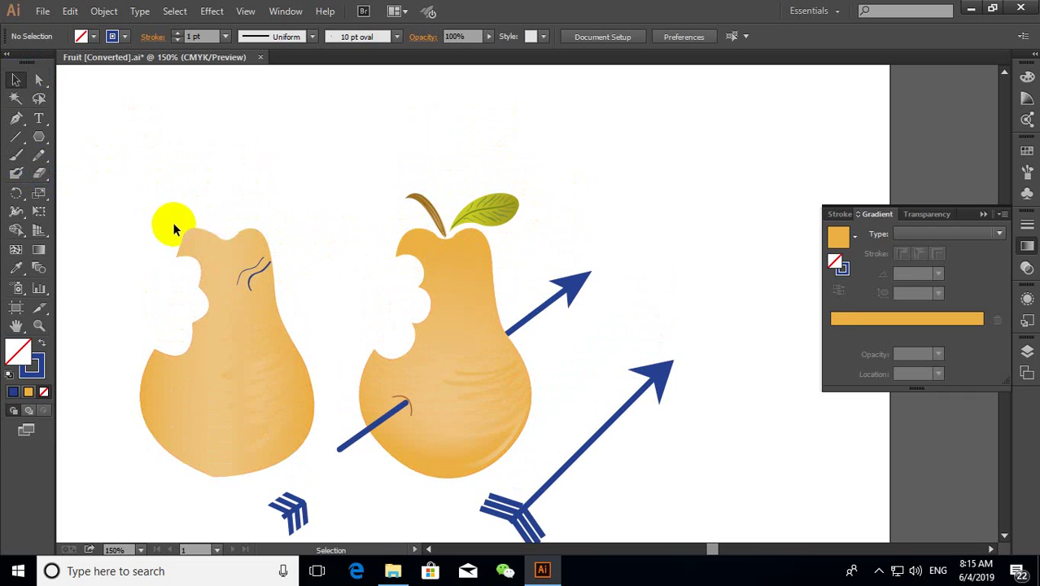
click(241, 275)
key(Delete)
key(ctrl+z)
key(Delete)
click(341, 343)
scroll(376, 356, down, 1)
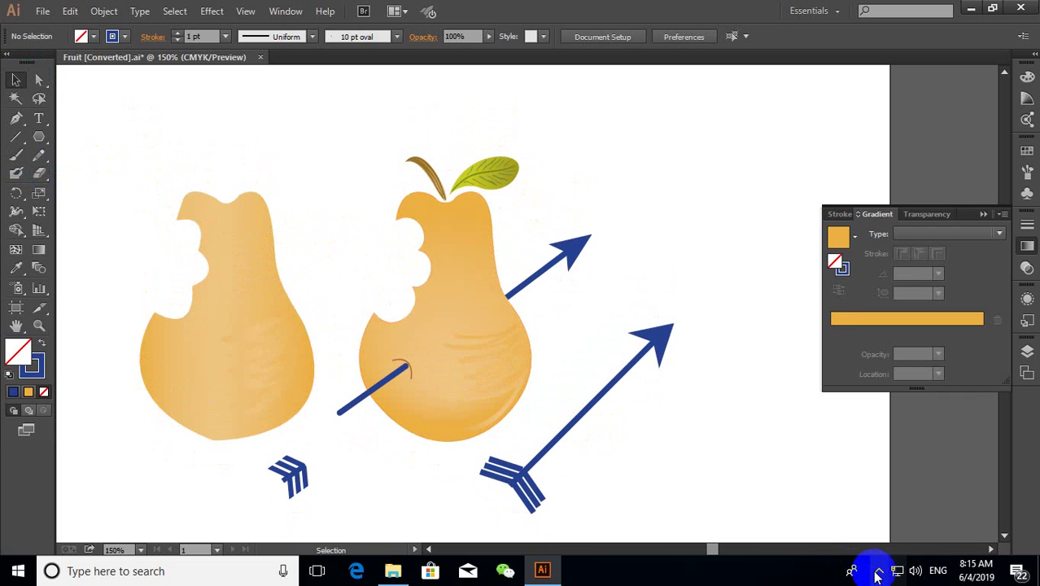